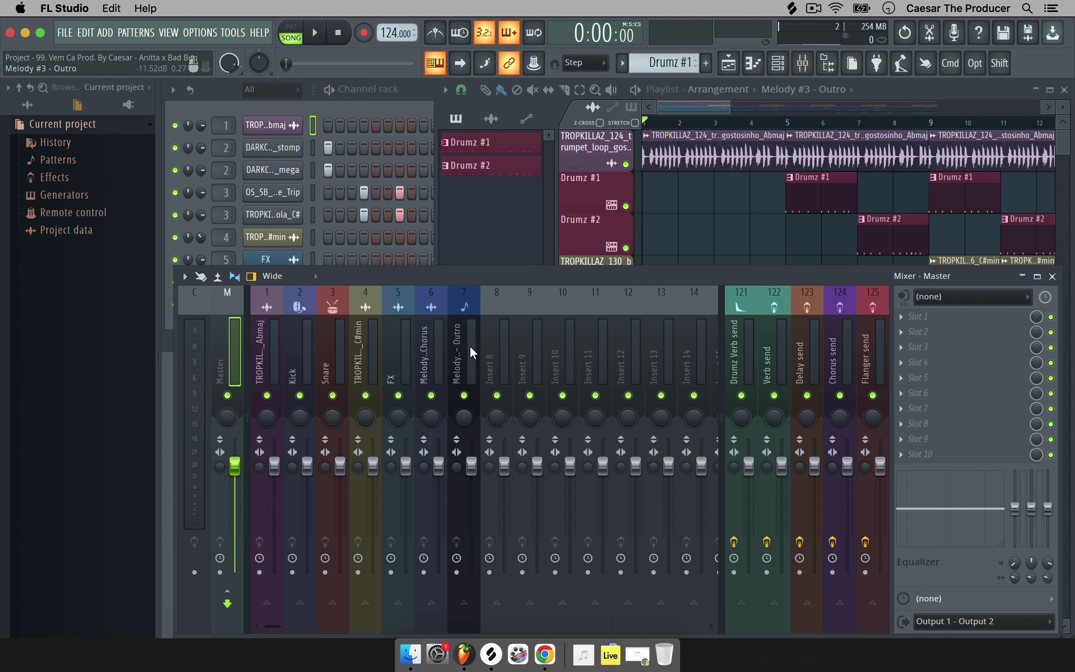
pyautogui.click(483, 256)
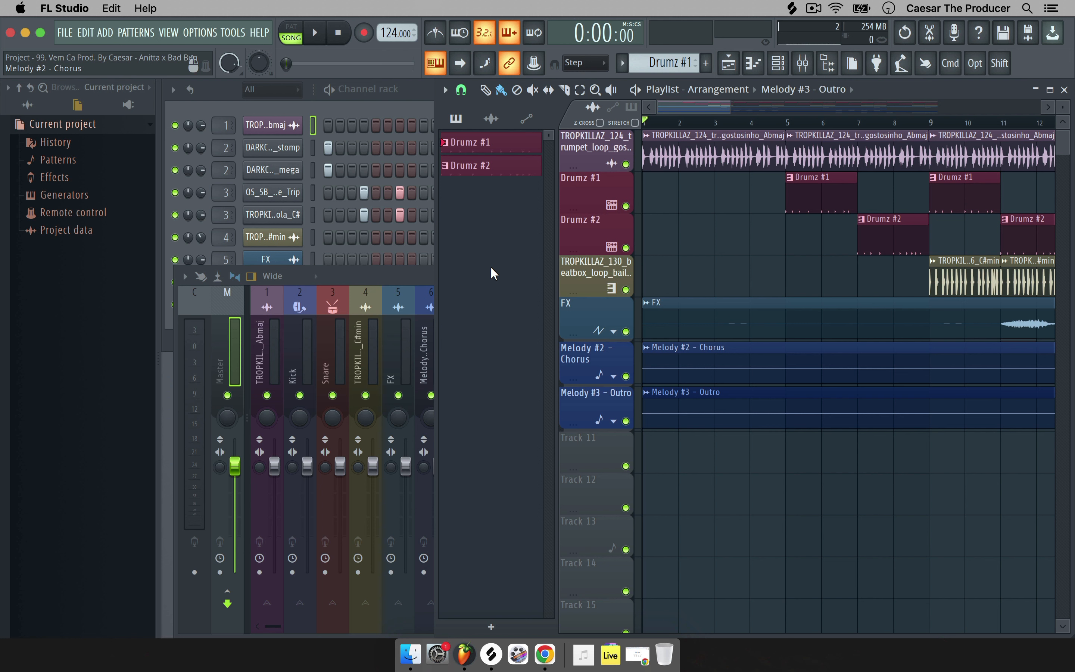
pyautogui.click(415, 271)
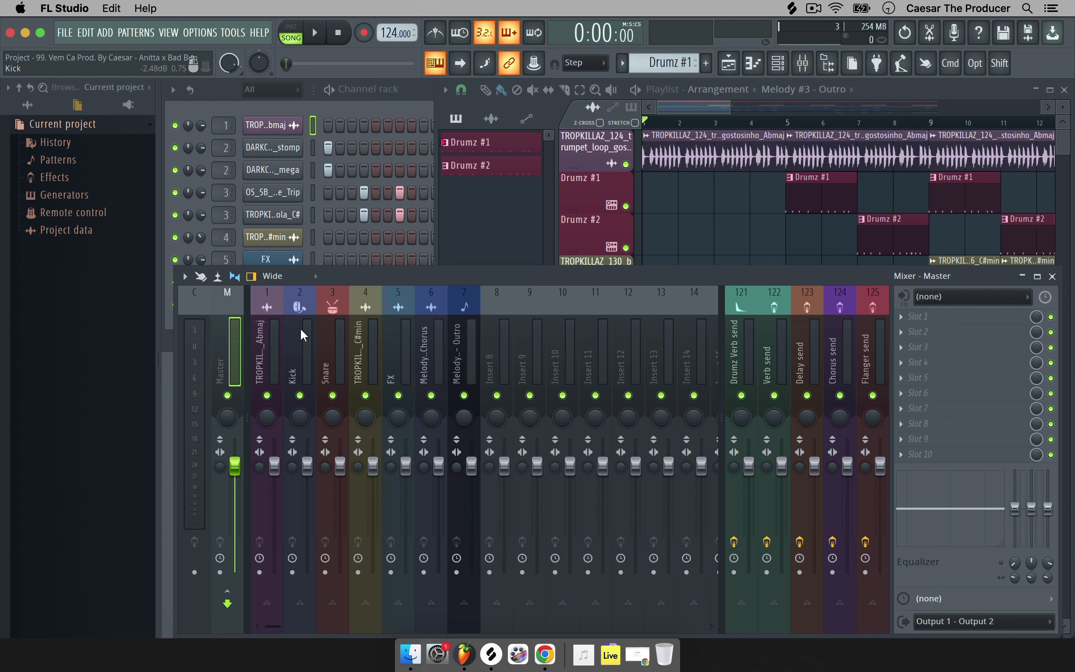
pyautogui.moveTo(1073, 671)
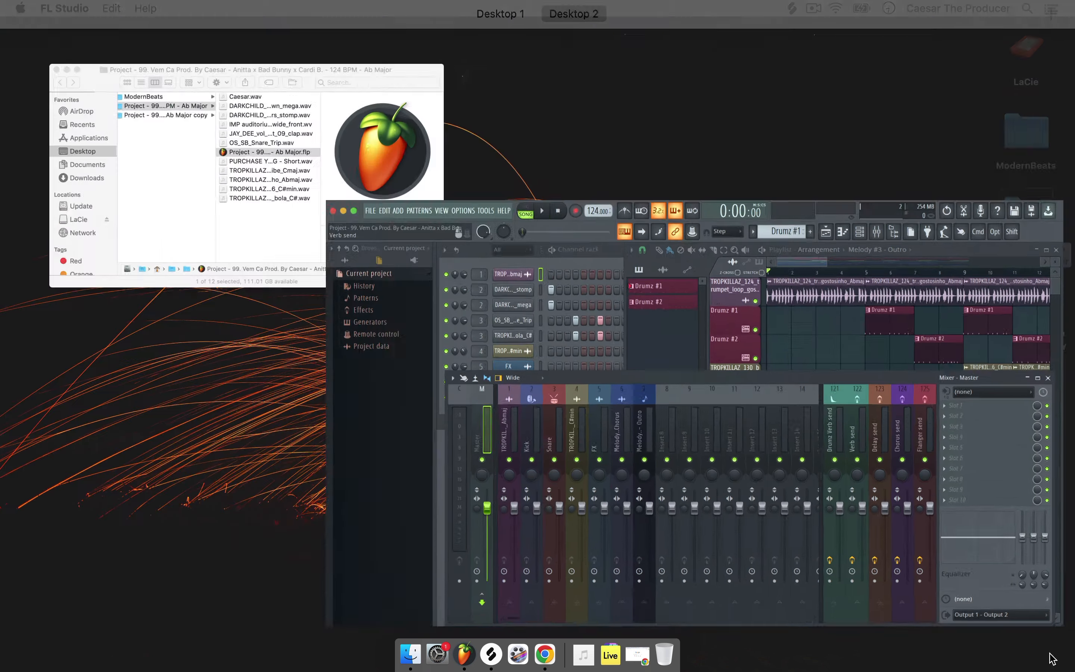
pyautogui.click(951, 598)
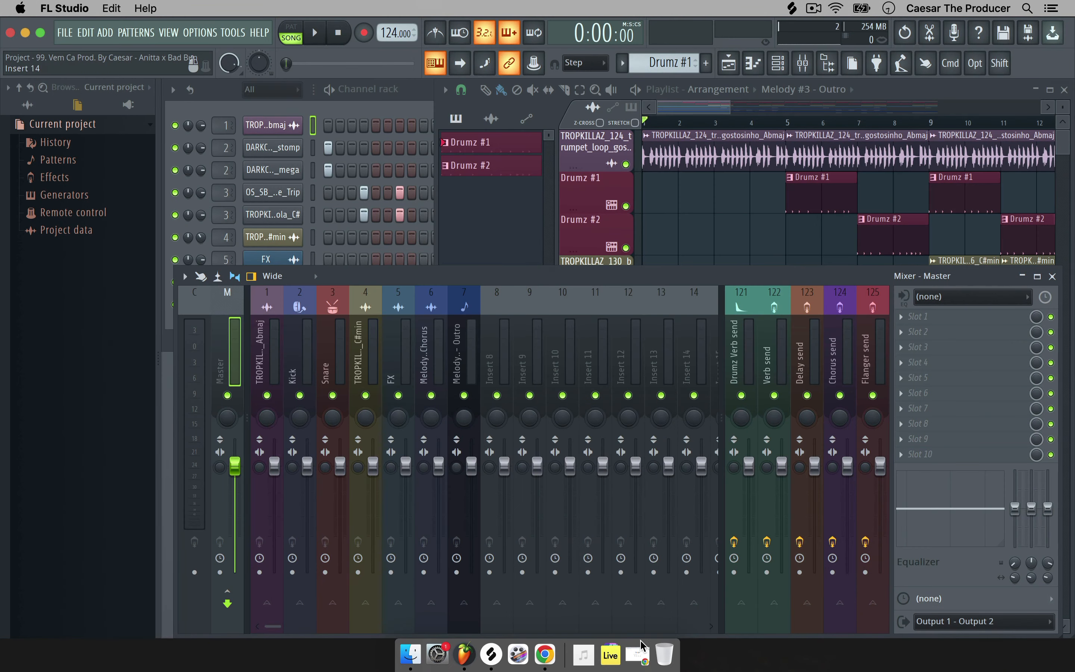
# - Switch to the Chrome window with the Pink - Credland Audio page and look over the pink noise plugin's information
pyautogui.rightClick(549, 660)
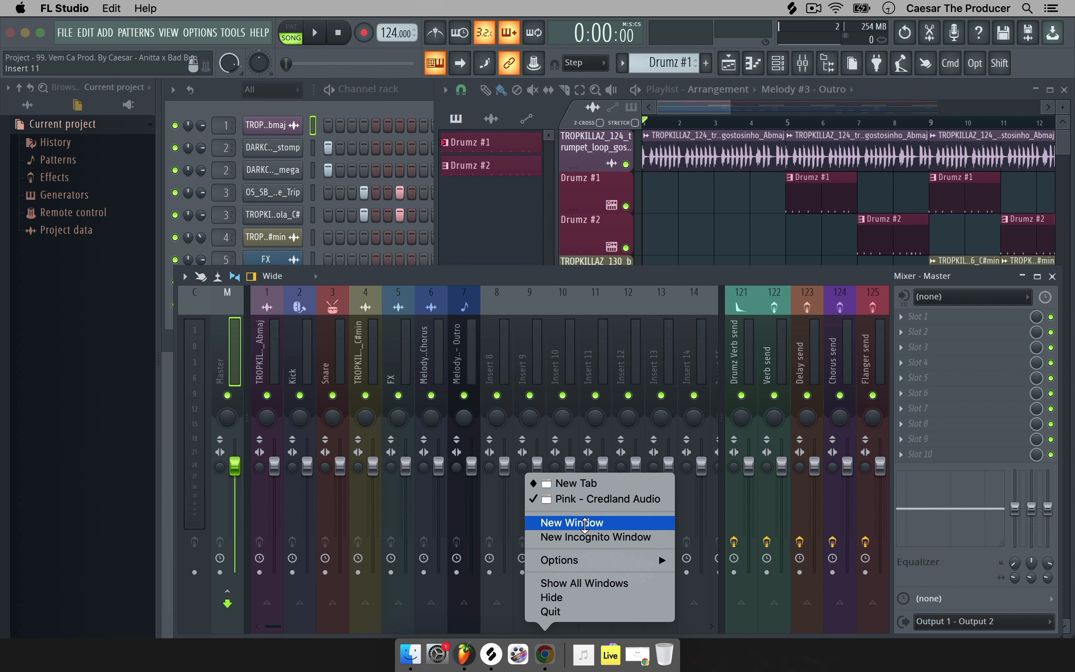
pyautogui.click(582, 498)
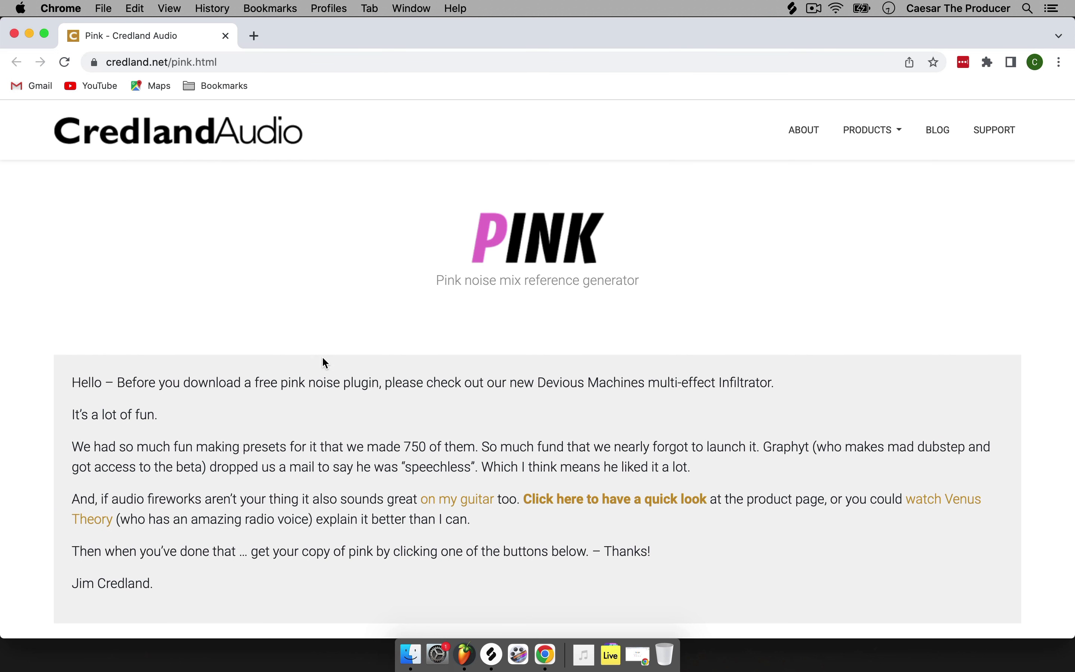
pyautogui.scroll(-3, 395, 314)
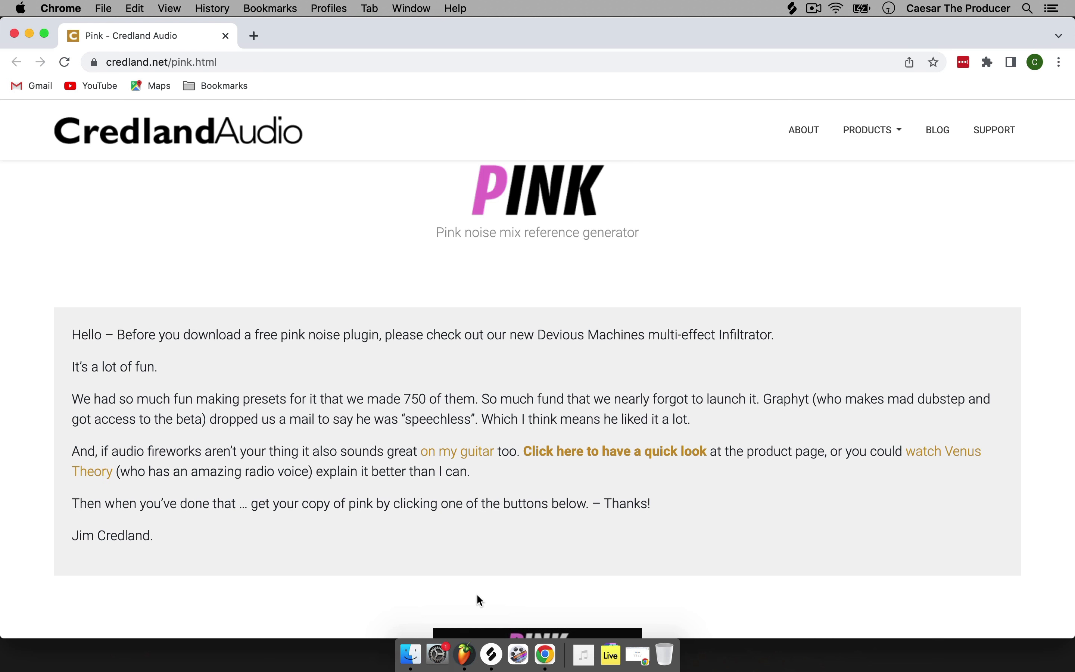
pyautogui.scroll(-5, 518, 482)
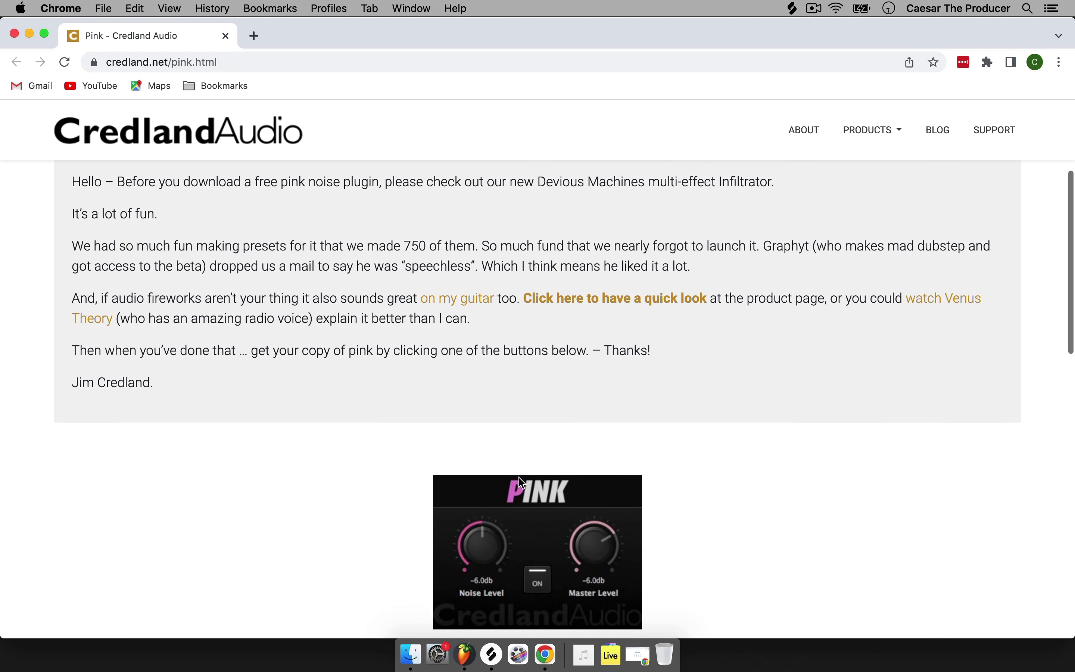
# - Return to FL Studio, open the Plugin Manager from the generator plugin list to look at the installed plugins, and close it
pyautogui.click(464, 653)
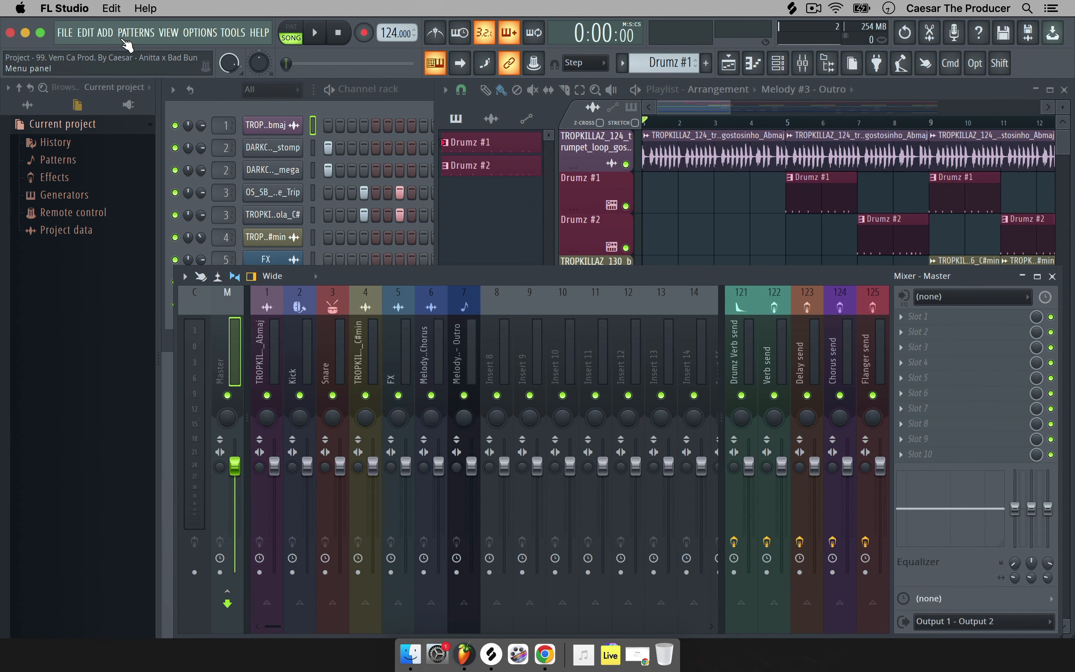
pyautogui.click(105, 33)
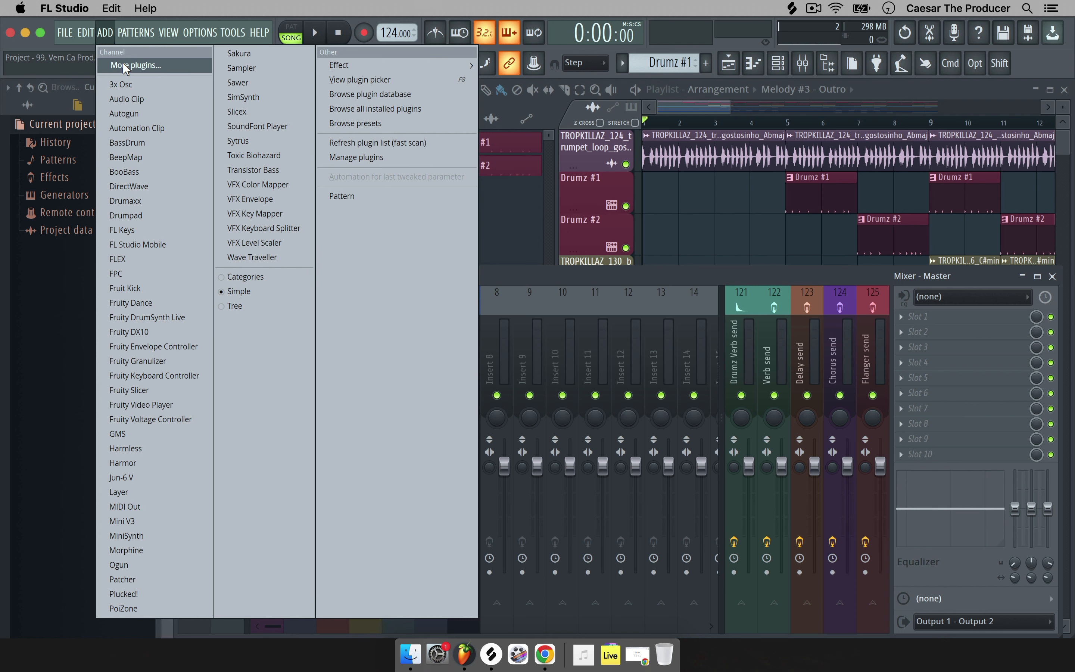
pyautogui.click(122, 65)
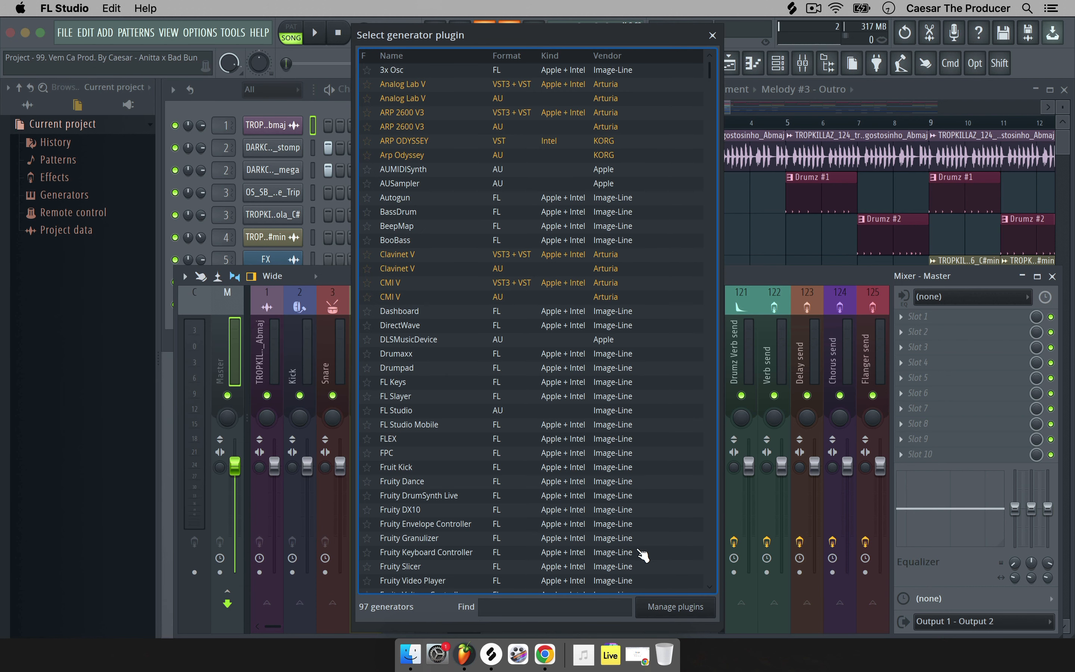
pyautogui.click(675, 606)
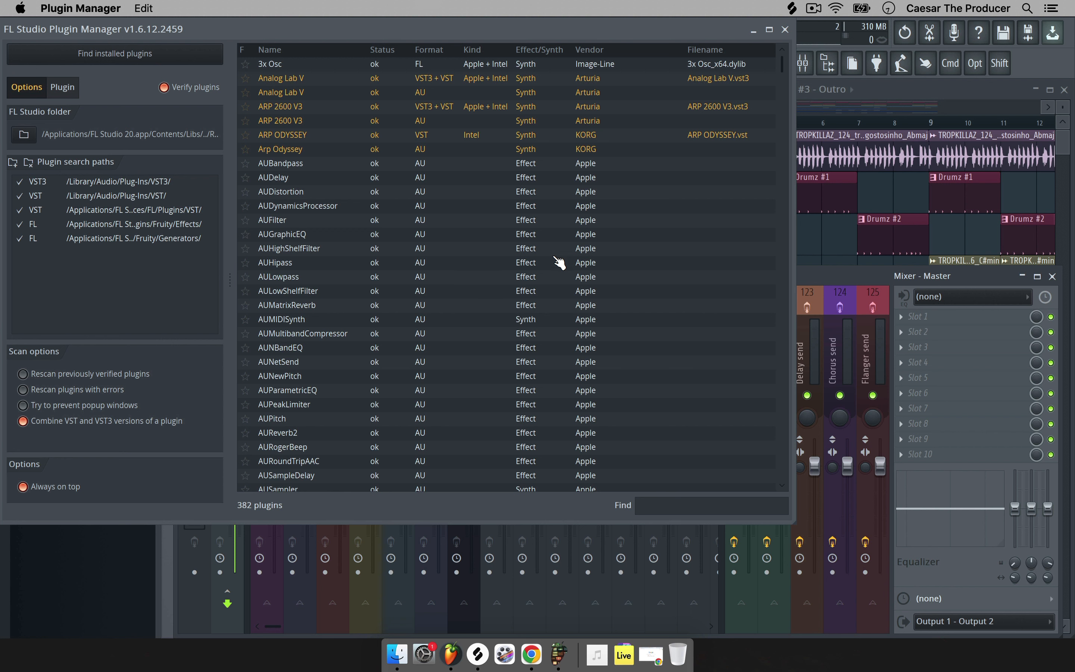
pyautogui.click(785, 29)
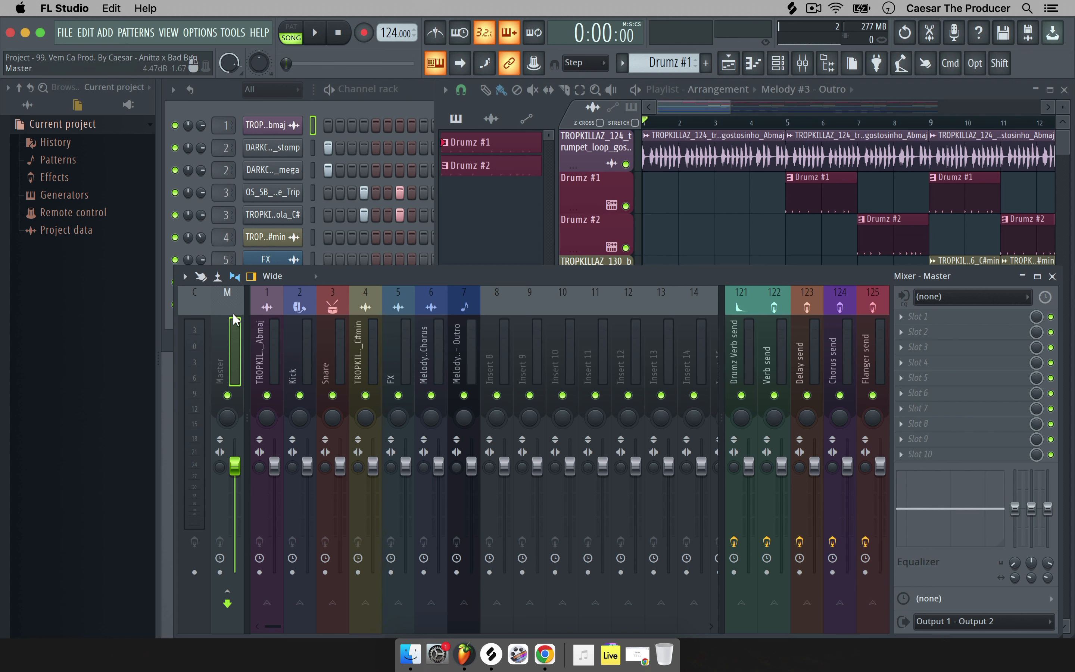
# - Load the Credland Audio pink VST effect into the first effect slot of the Master track
pyautogui.click(930, 317)
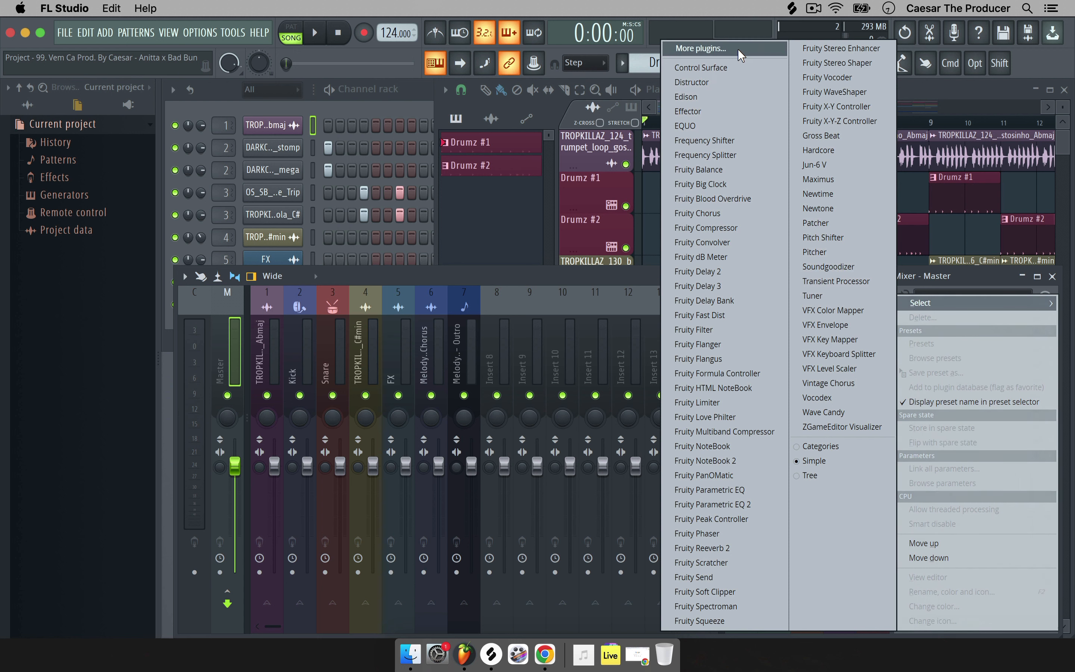
pyautogui.click(704, 51)
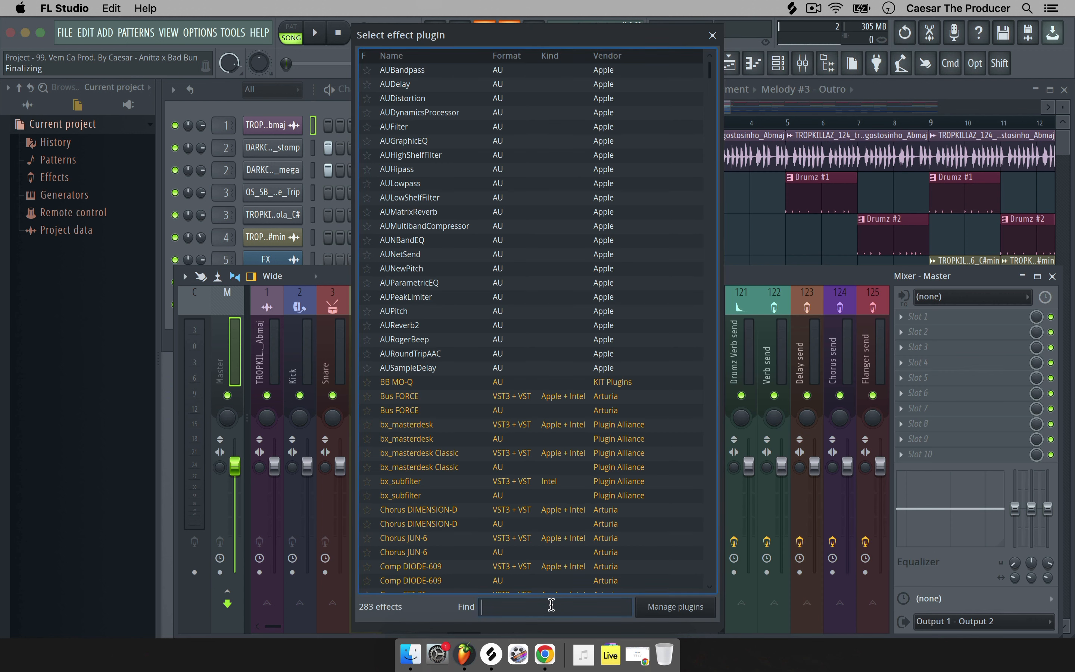
pyautogui.write('pink')
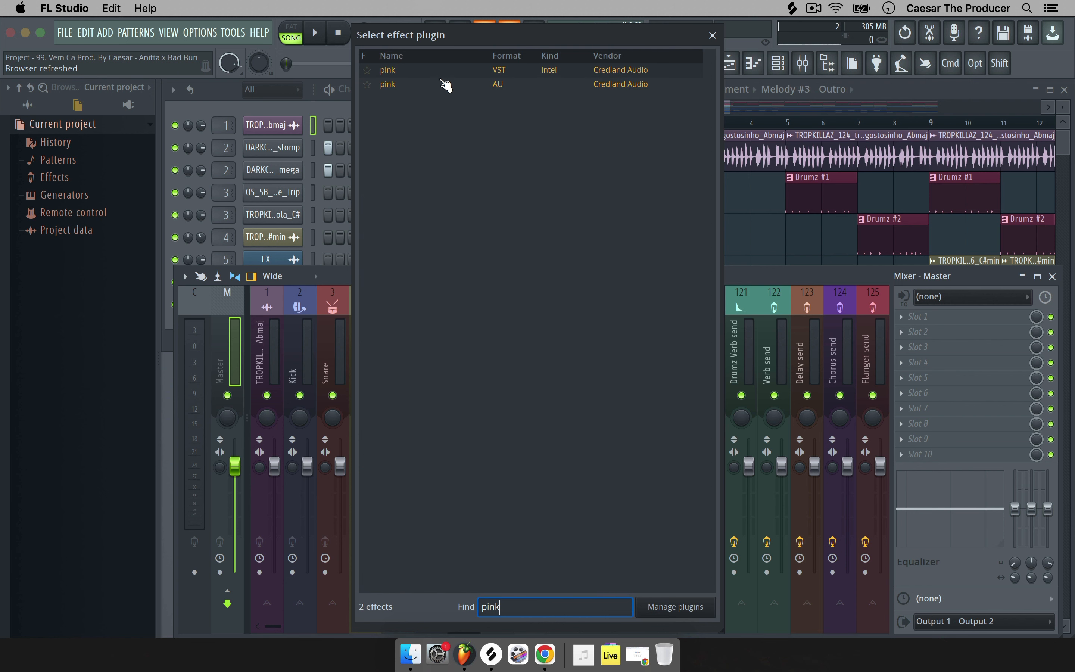
pyautogui.doubleClick(428, 71)
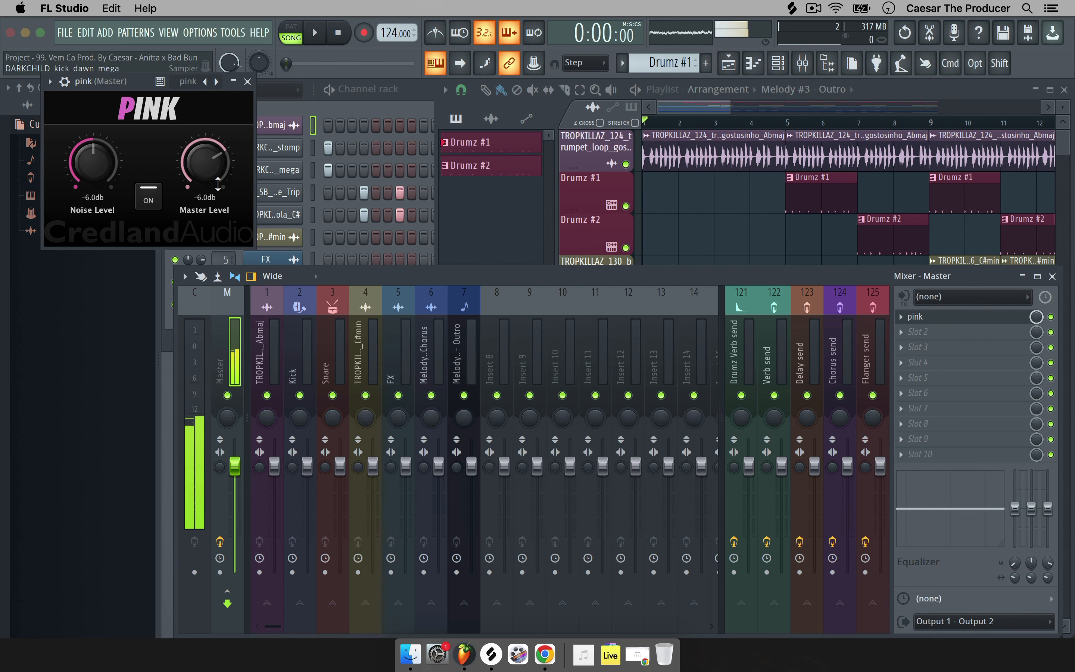
# - Test the pink noise generator's on/off switch, leave the noise off, and reposition the plugin window over the mixer
pyautogui.click(157, 198)
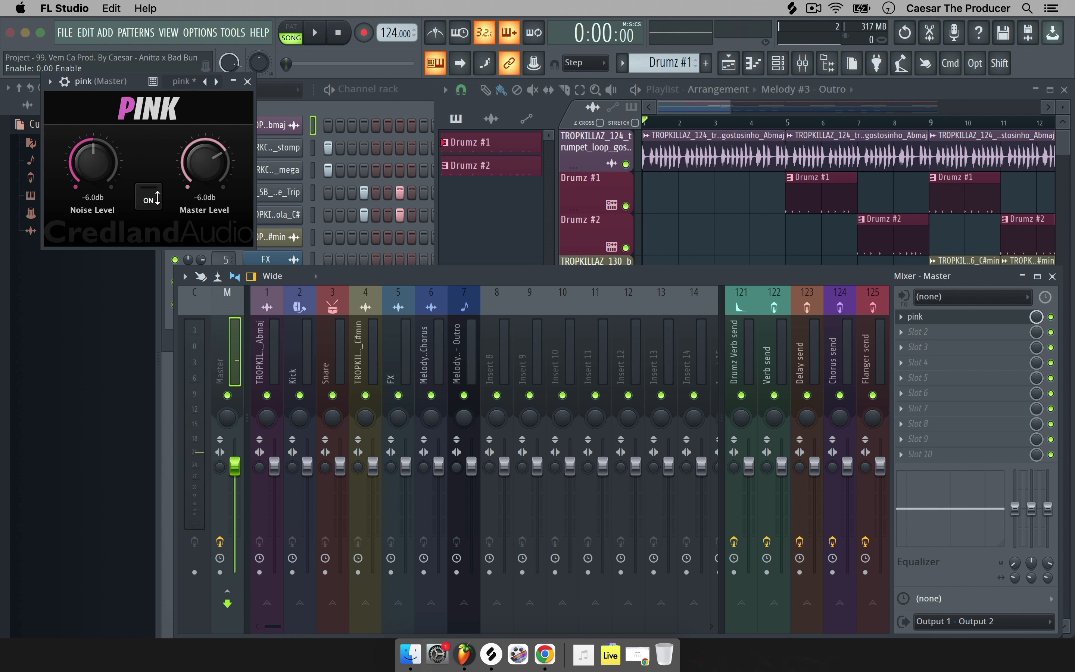
pyautogui.click(157, 197)
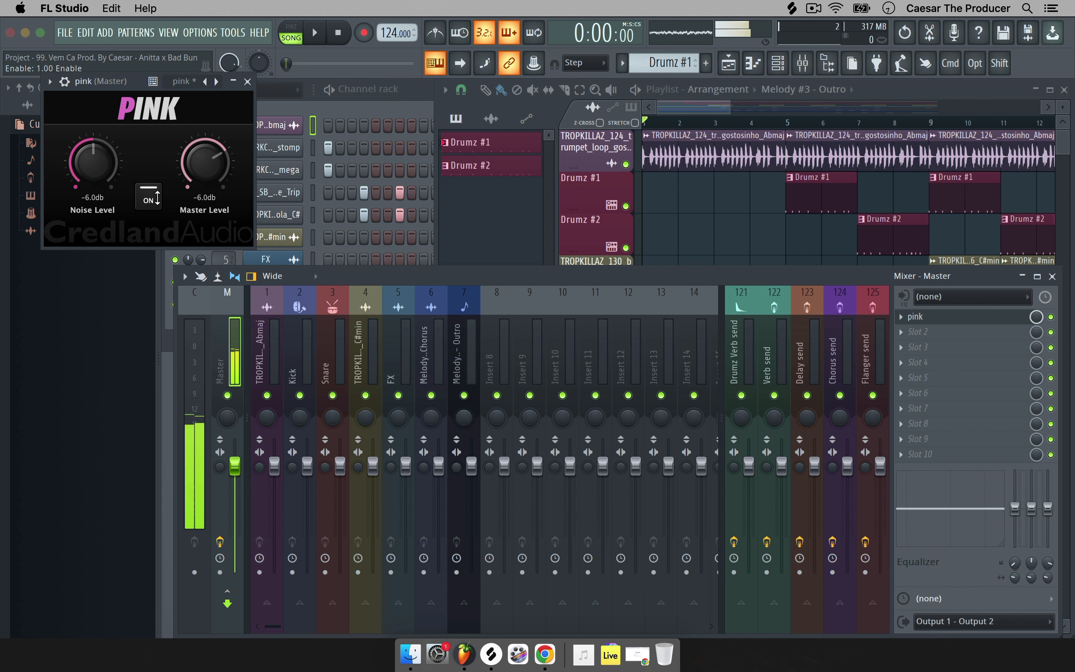
pyautogui.click(157, 198)
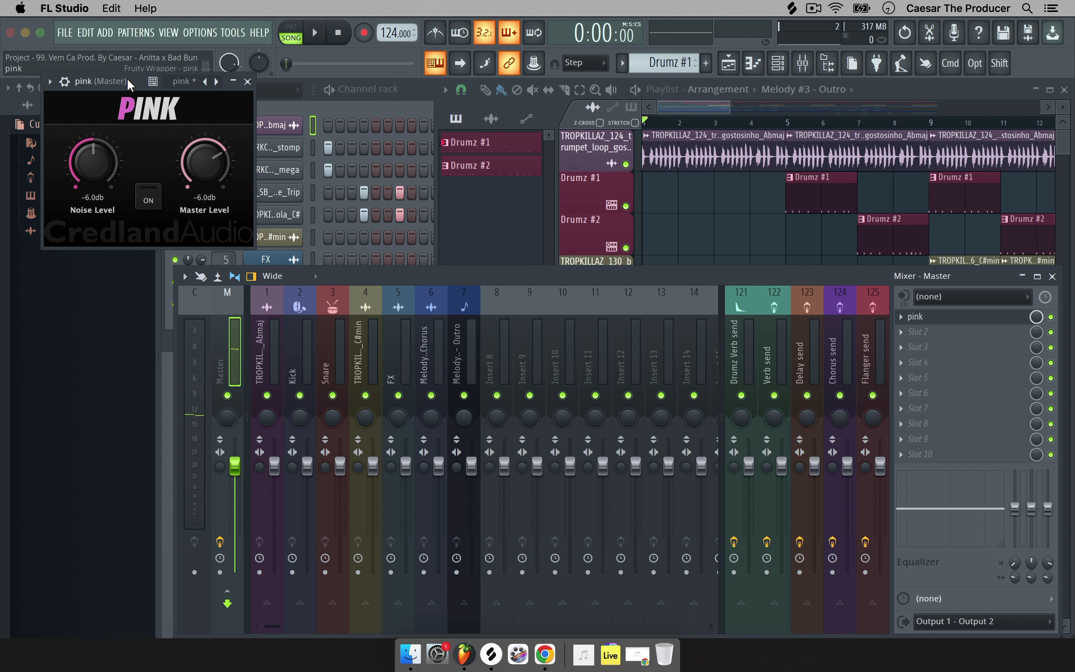
pyautogui.moveTo(127, 80); pyautogui.dragTo(363, 275)
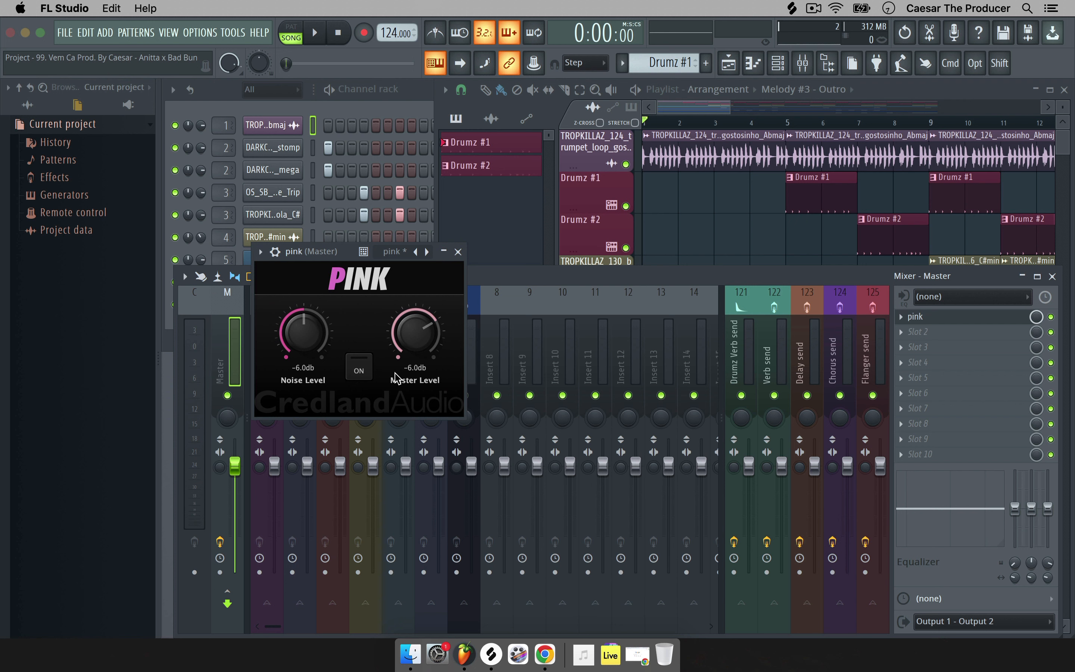
pyautogui.moveTo(352, 252); pyautogui.dragTo(714, 163)
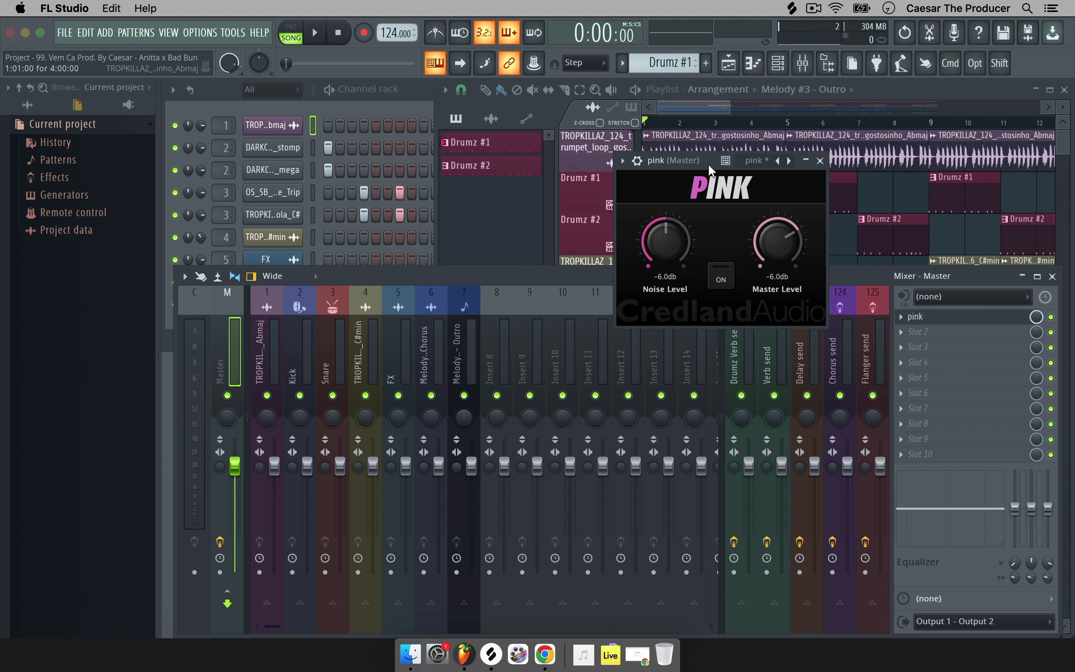
pyautogui.moveTo(708, 164); pyautogui.dragTo(397, 259)
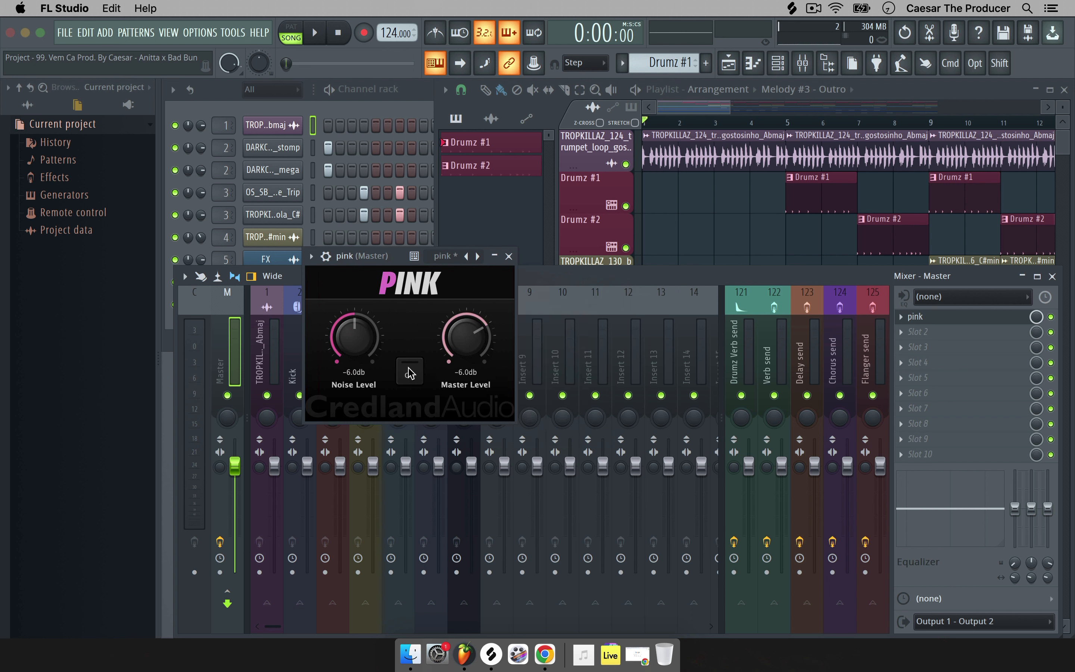
# - Add Fruity Parametric EQ 2 to the Master's second slot and briefly turn on the pink noise to view its spectrum
pyautogui.click(933, 331)
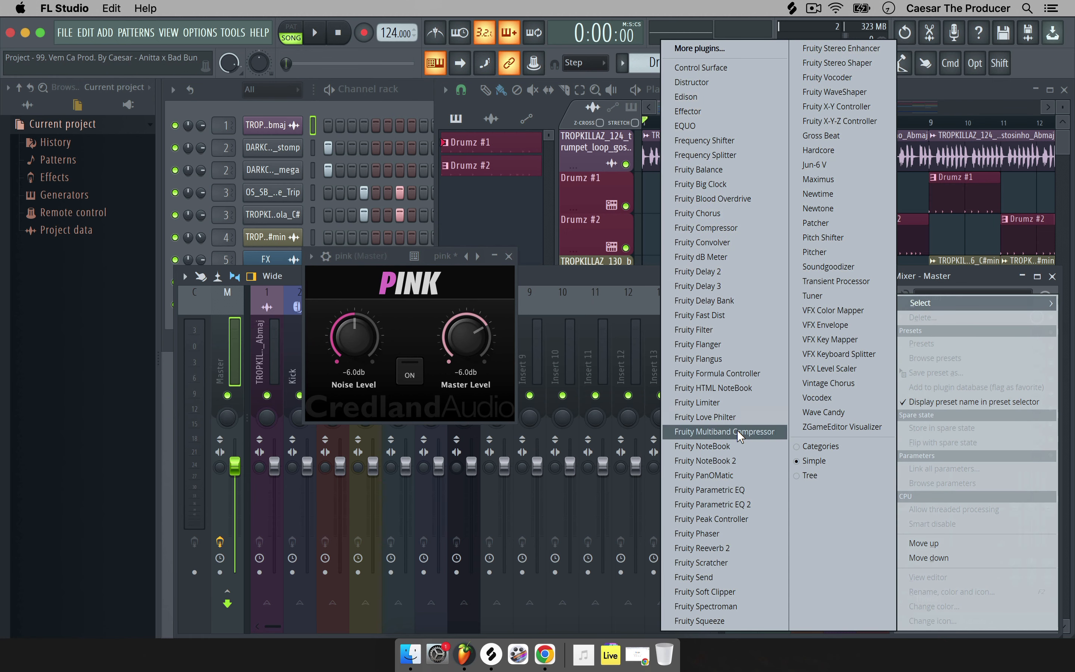
pyautogui.click(734, 504)
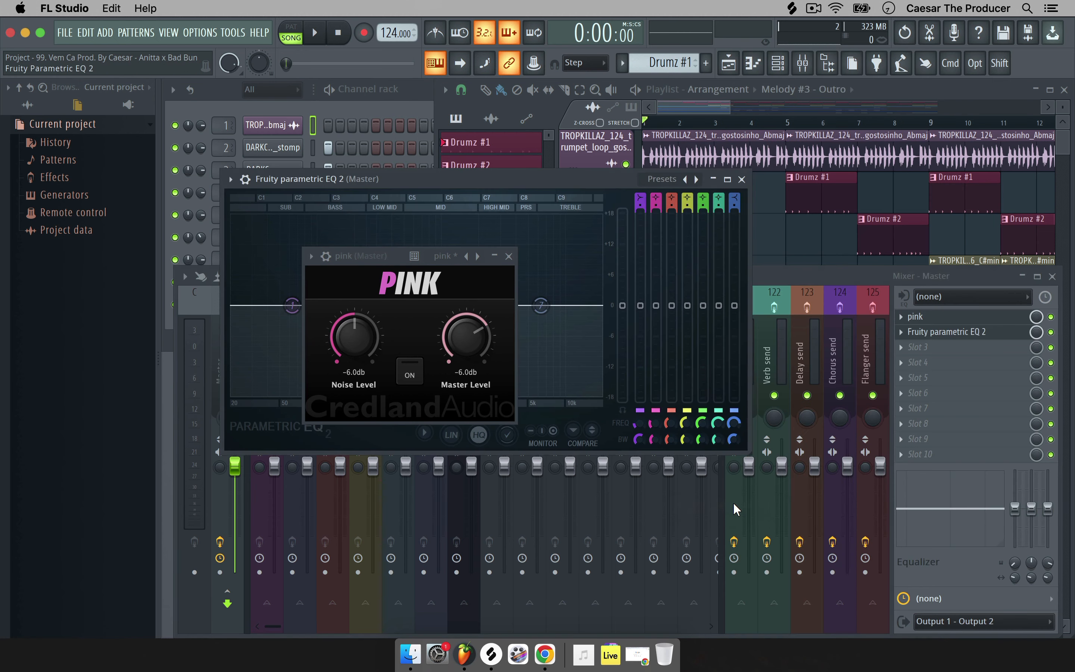
pyautogui.moveTo(484, 177); pyautogui.dragTo(778, 292)
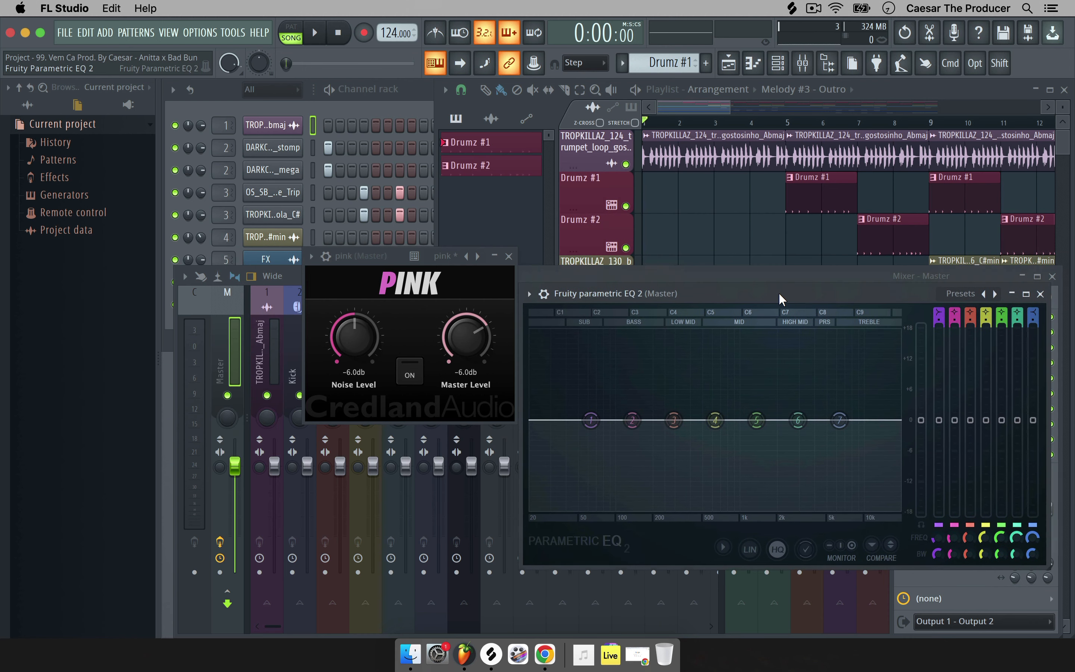
pyautogui.moveTo(390, 256); pyautogui.dragTo(287, 228)
pyautogui.moveTo(706, 296); pyautogui.dragTo(624, 339)
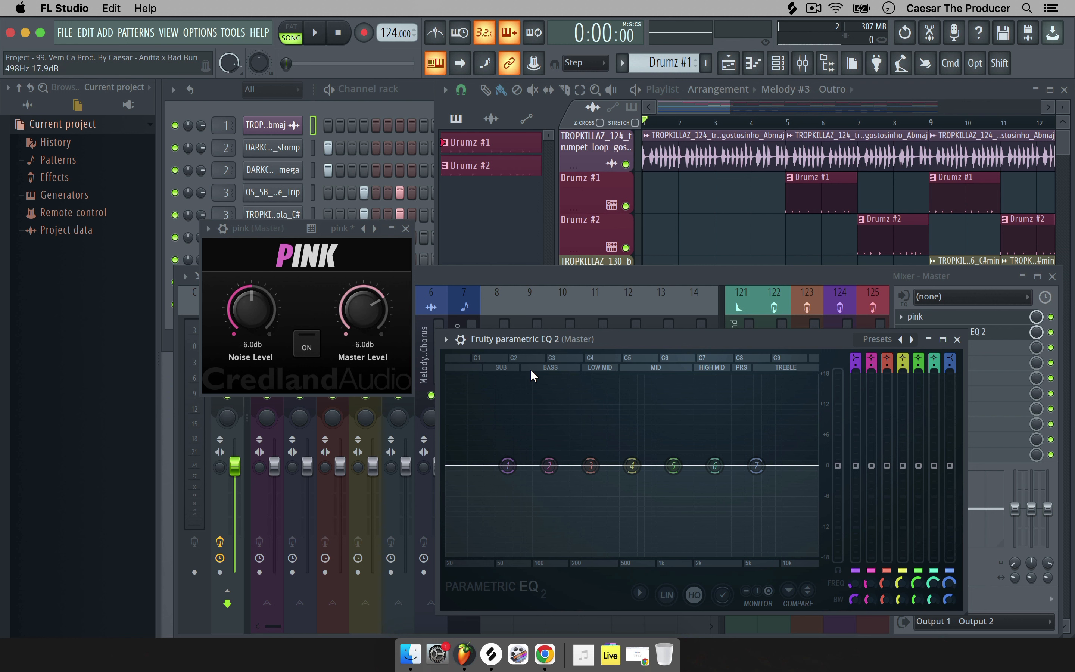
pyautogui.click(318, 350)
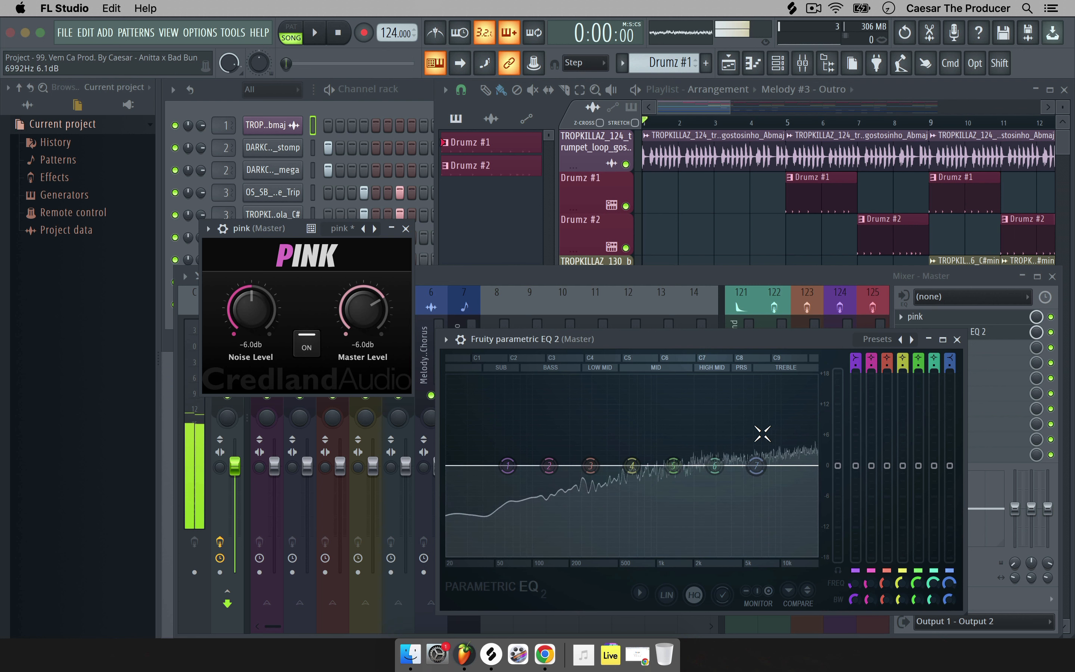
pyautogui.click(306, 348)
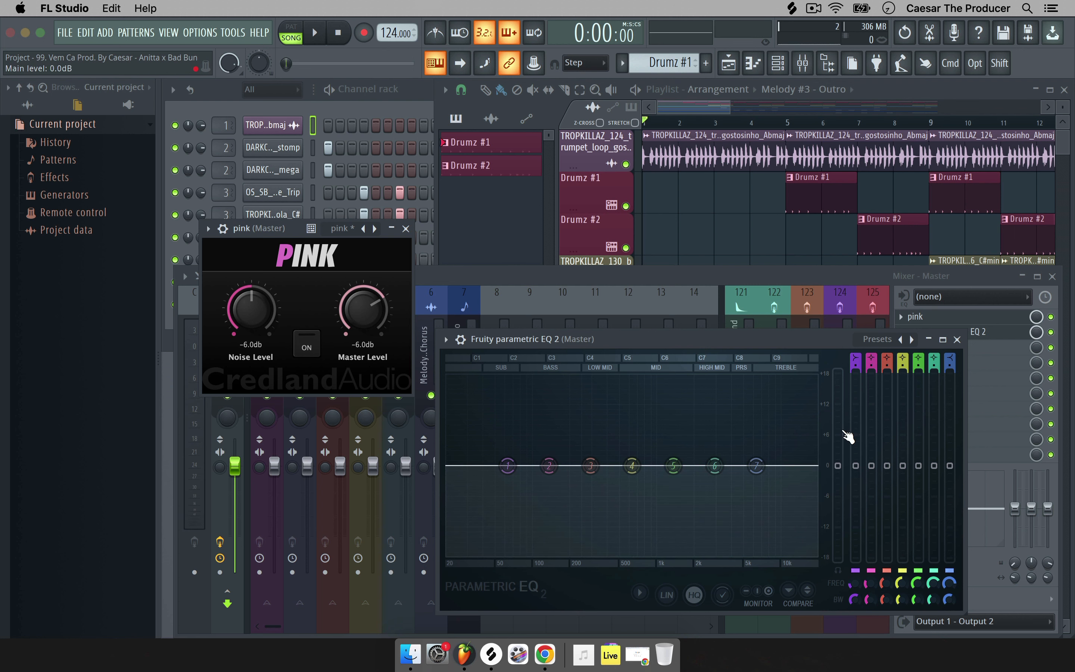
# - Close the pink plugin window and delete Fruity Parametric EQ 2 from the Master track
pyautogui.click(406, 228)
pyautogui.rightClick(902, 332)
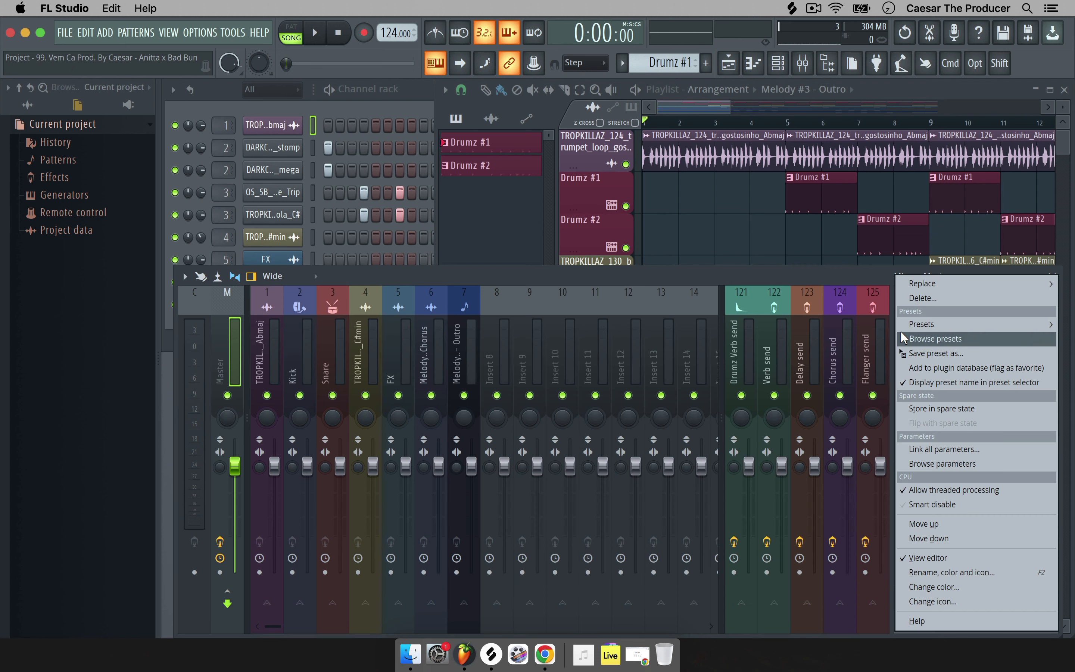
pyautogui.click(924, 296)
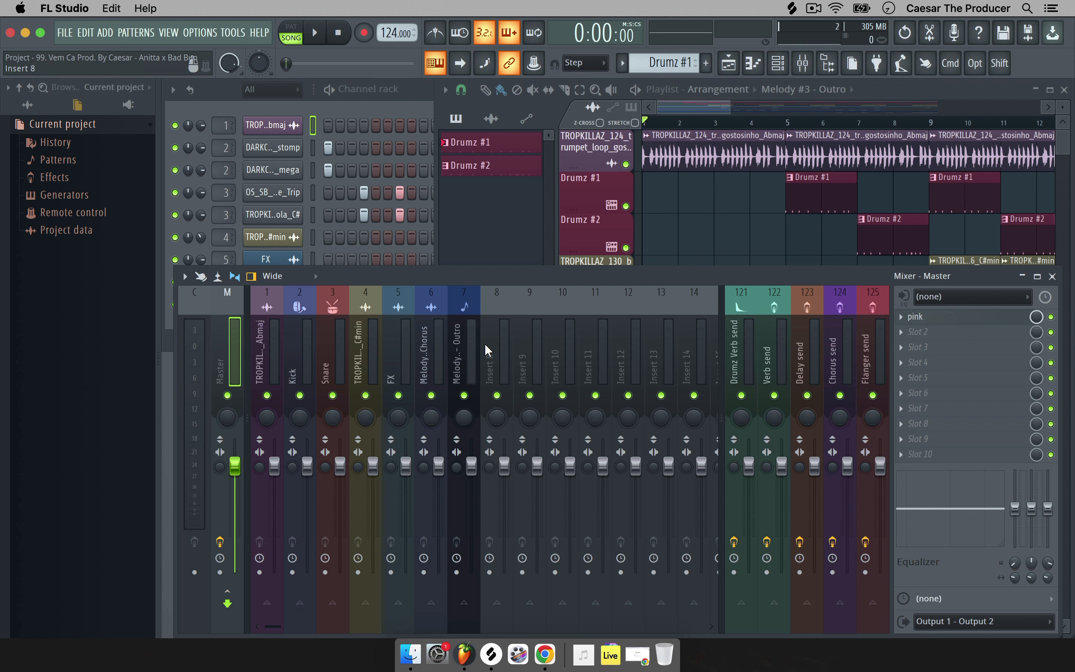
# - Maximize the Playlist and select the time range from bar 29 to bar 37 of the arrangement
pyautogui.click(495, 223)
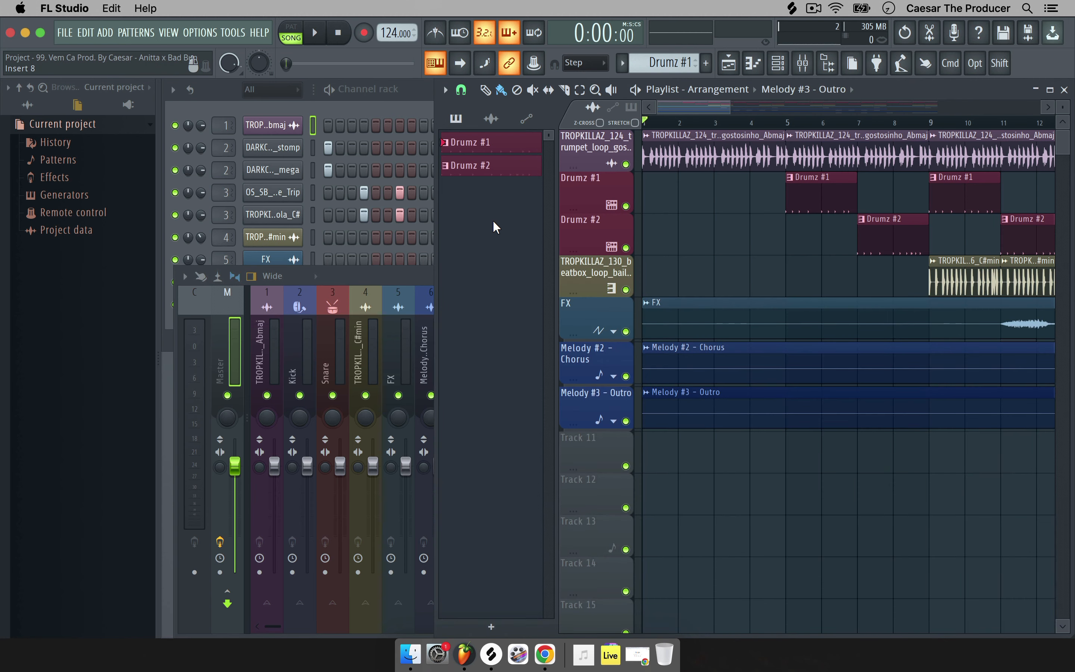
pyautogui.press('Return')
pyautogui.hscroll(10, 662, 221)
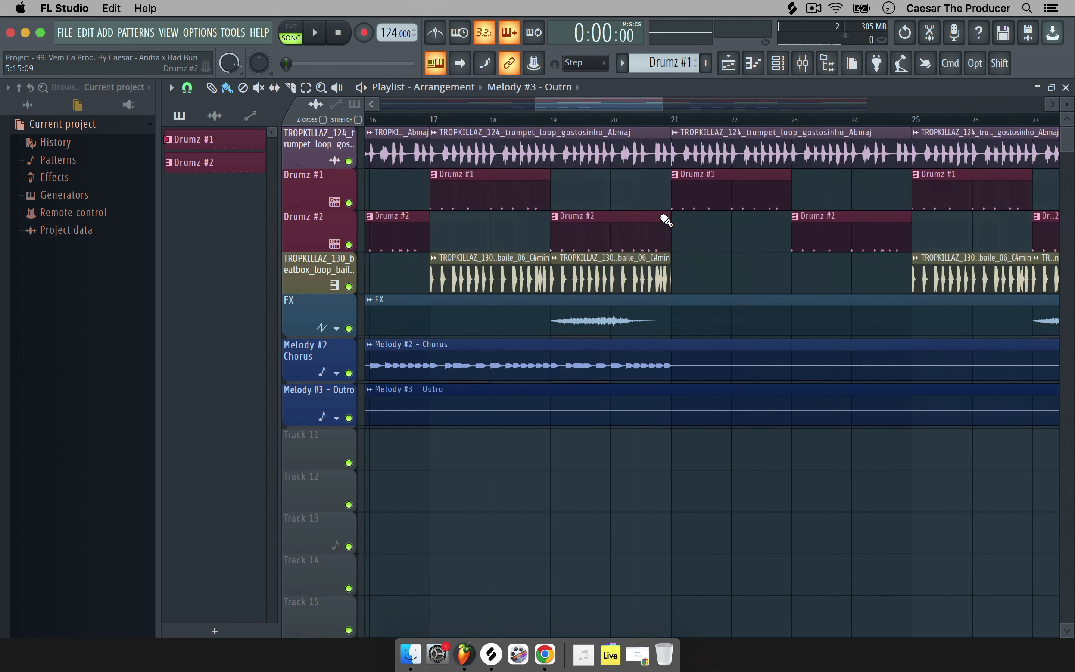
pyautogui.moveTo(490, 105); pyautogui.dragTo(363, 88)
pyautogui.moveTo(617, 104); pyautogui.dragTo(979, 105)
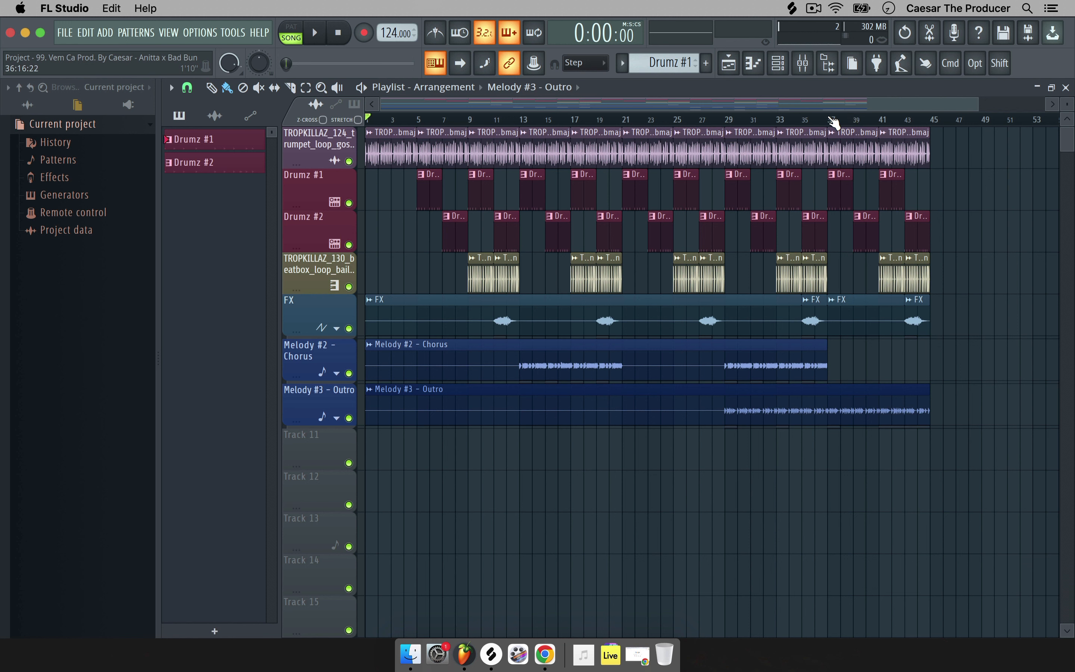
pyautogui.moveTo(828, 119); pyautogui.dragTo(724, 106)
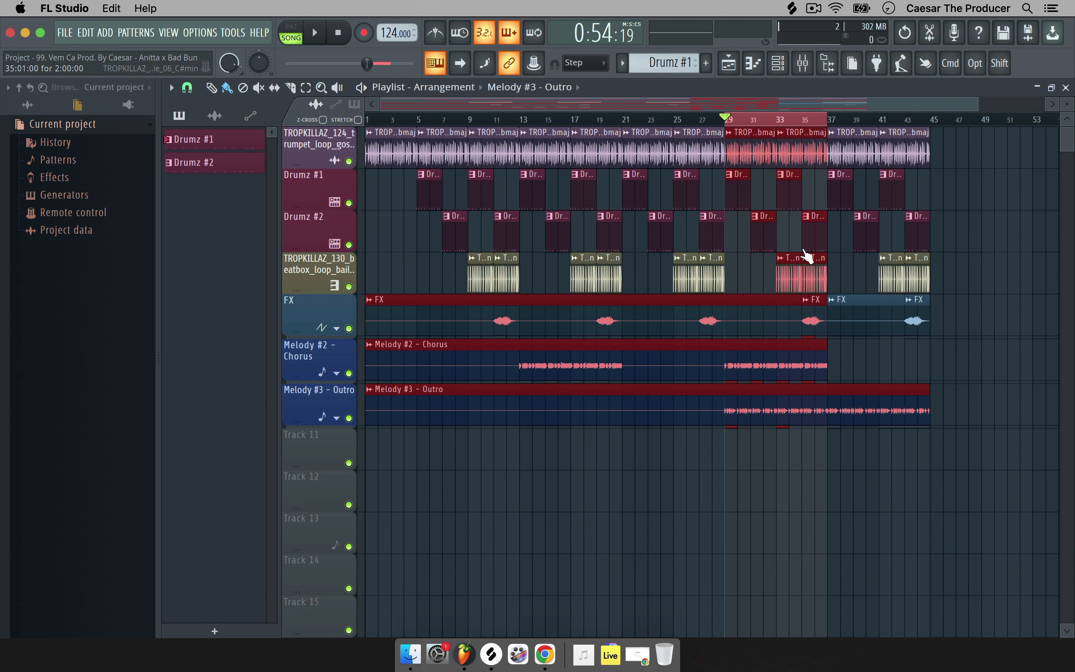
# - Restore the Playlist's smaller size, open the Master's pink plugin above the mixer faders, and leave its noise on
pyautogui.doubleClick(766, 83)
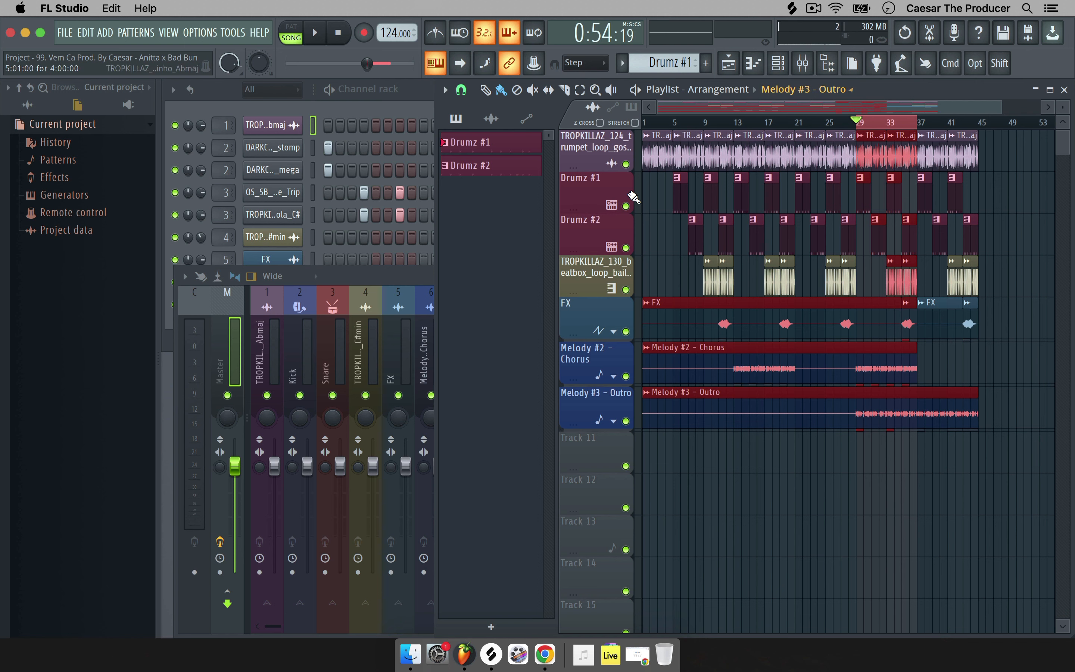
pyautogui.click(395, 276)
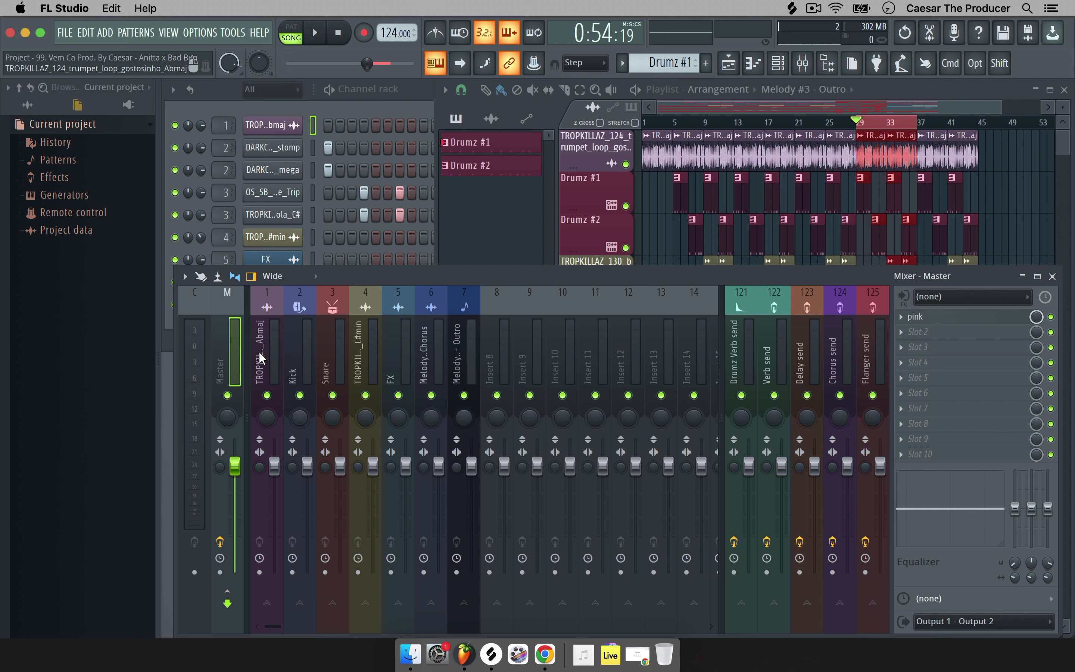
pyautogui.click(944, 321)
pyautogui.click(309, 345)
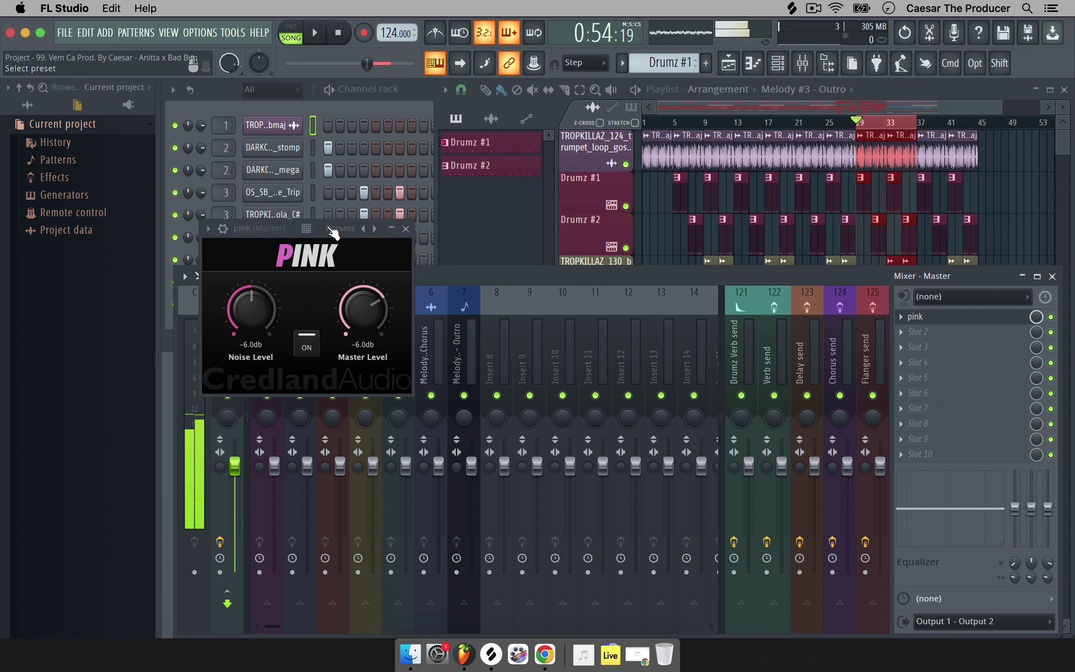
pyautogui.moveTo(316, 229); pyautogui.dragTo(305, 107)
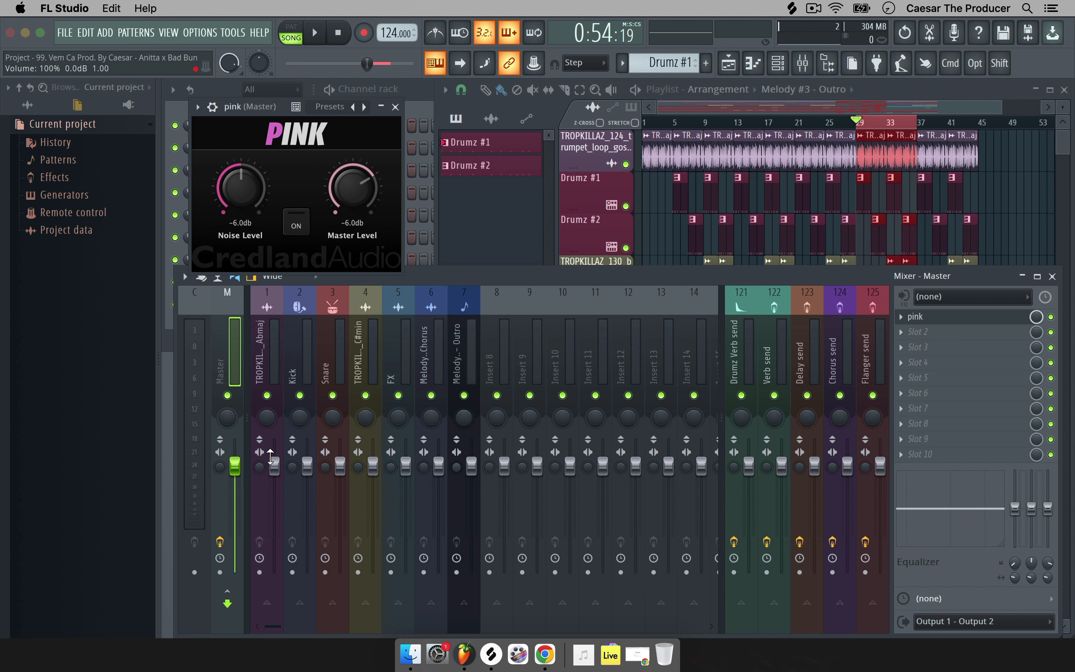
pyautogui.click(304, 212)
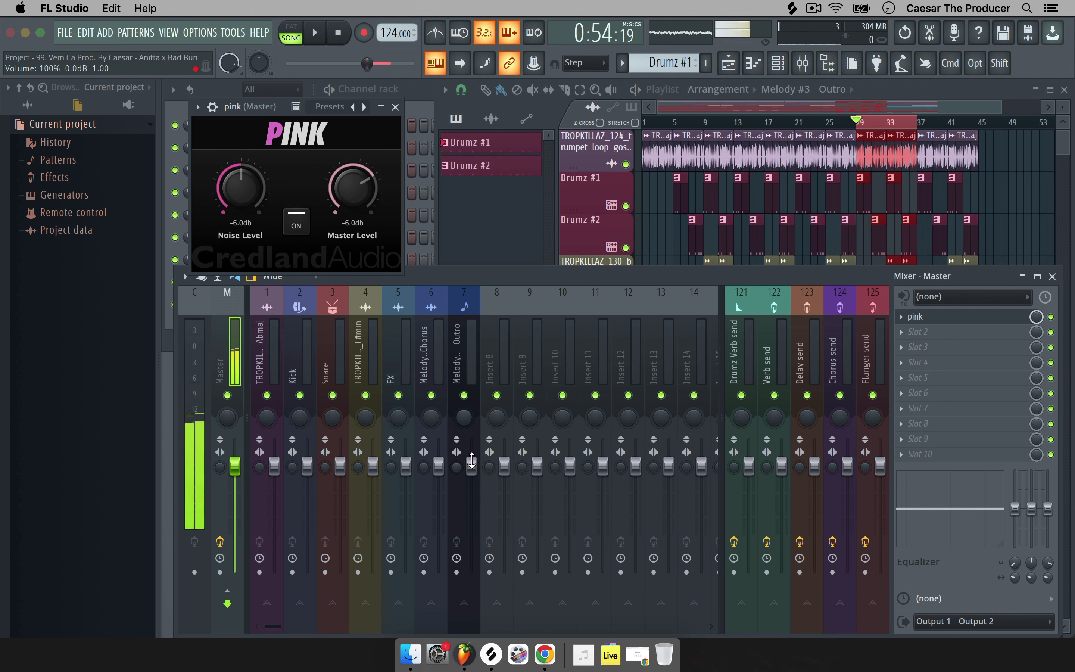
# - Lower the faders of mixer tracks 1 to 7 together to 0% and switch the pink noise off
pyautogui.click(462, 364)
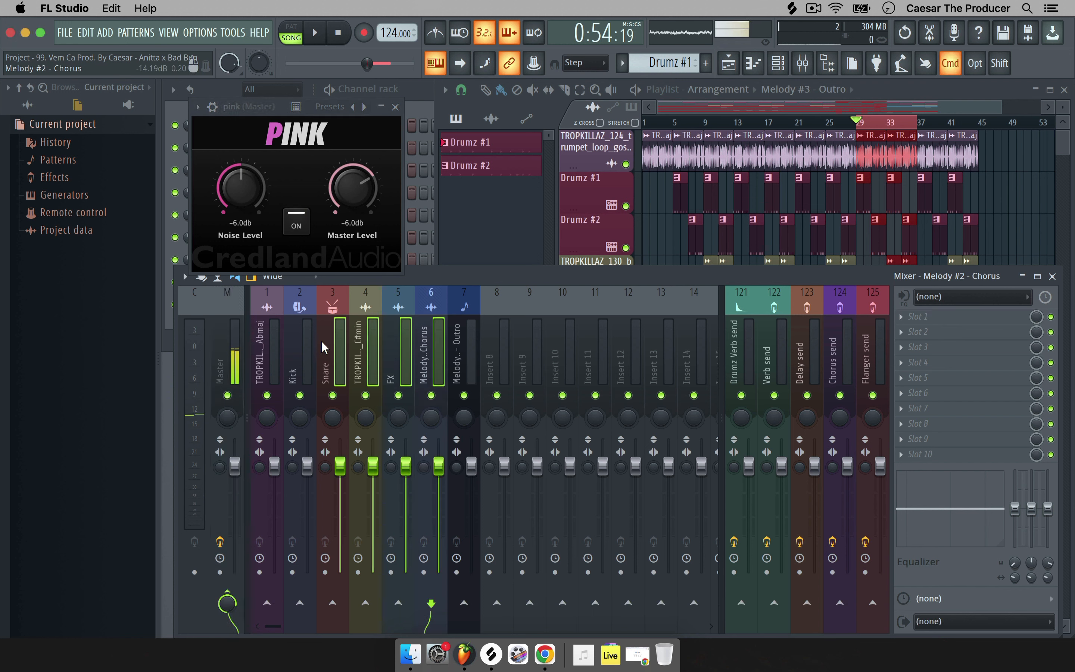
pyautogui.moveTo(437, 349); pyautogui.dragTo(271, 335)
pyautogui.moveTo(470, 466); pyautogui.dragTo(470, 571)
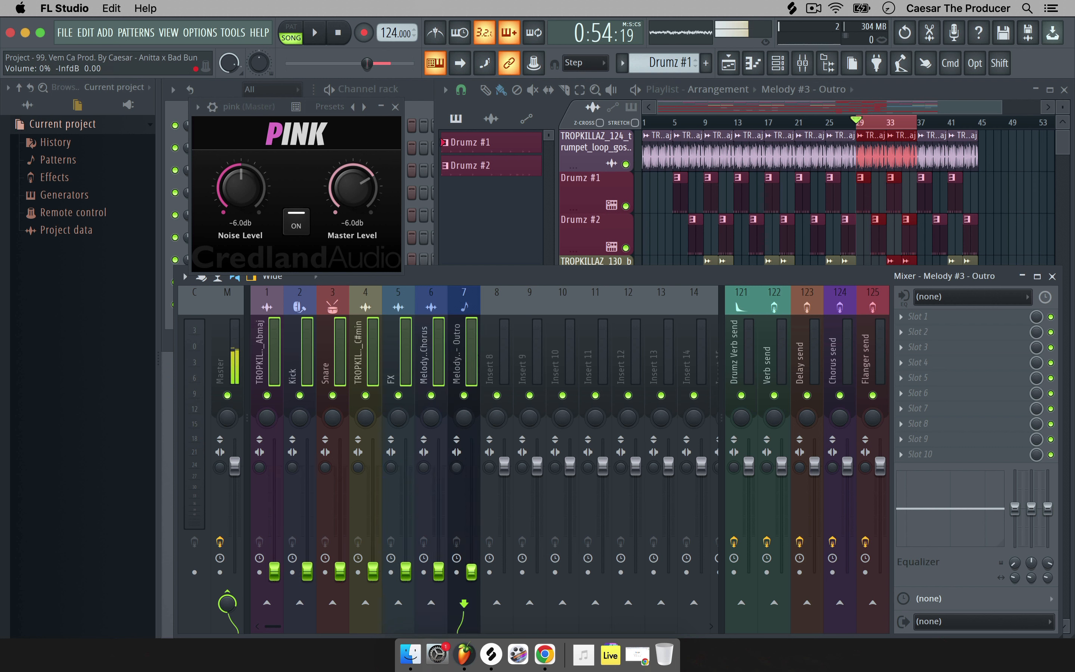
pyautogui.click(359, 261)
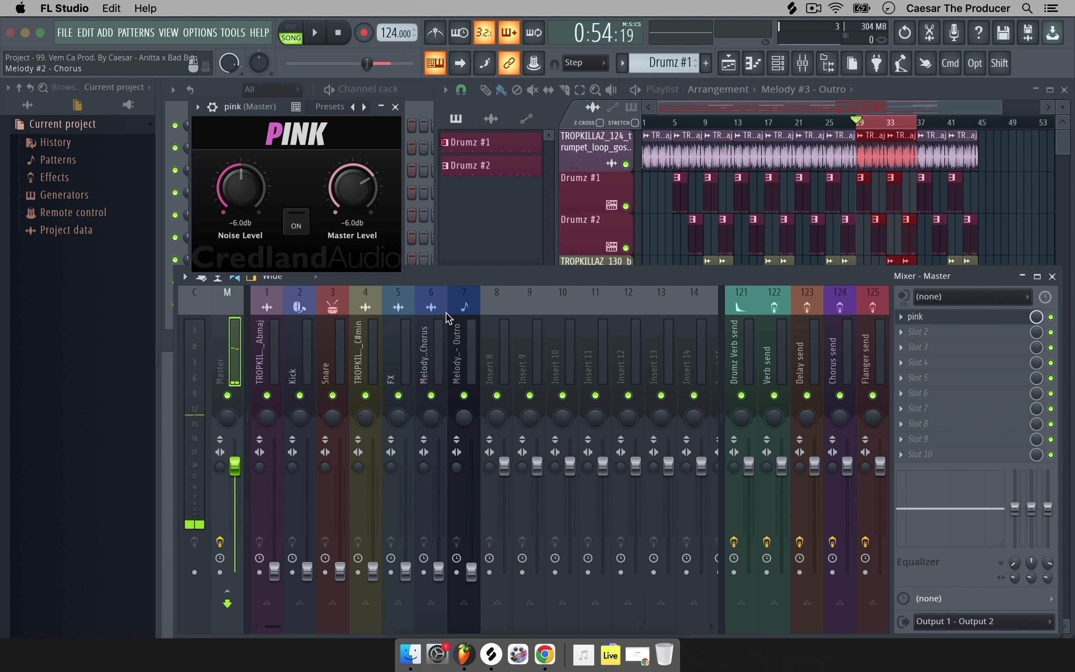
# - Play the selected section, raise the track 1 trumpet loop's fader to about -10.2 dB against the pink noise, and mute the track
pyautogui.click(315, 32)
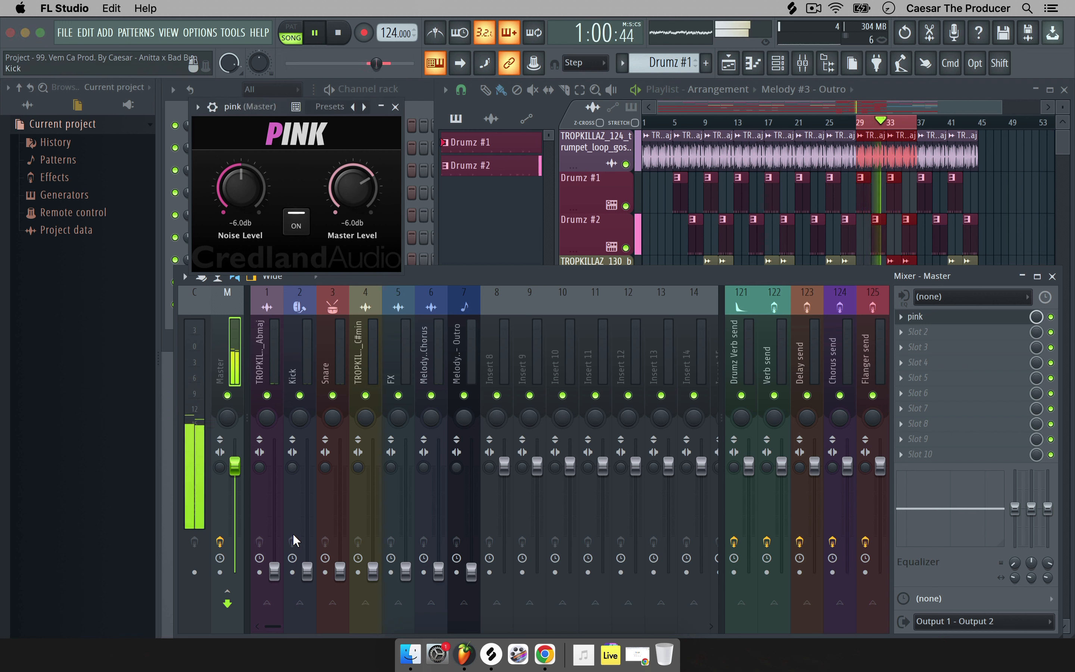
pyautogui.moveTo(282, 561); pyautogui.dragTo(275, 509)
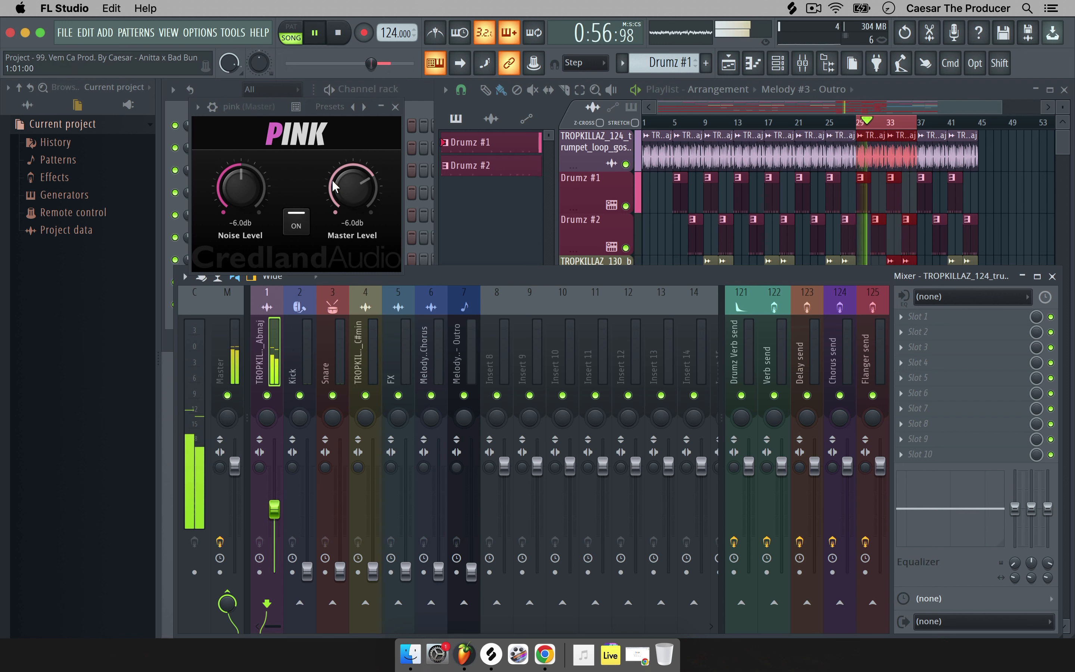
pyautogui.click(298, 218)
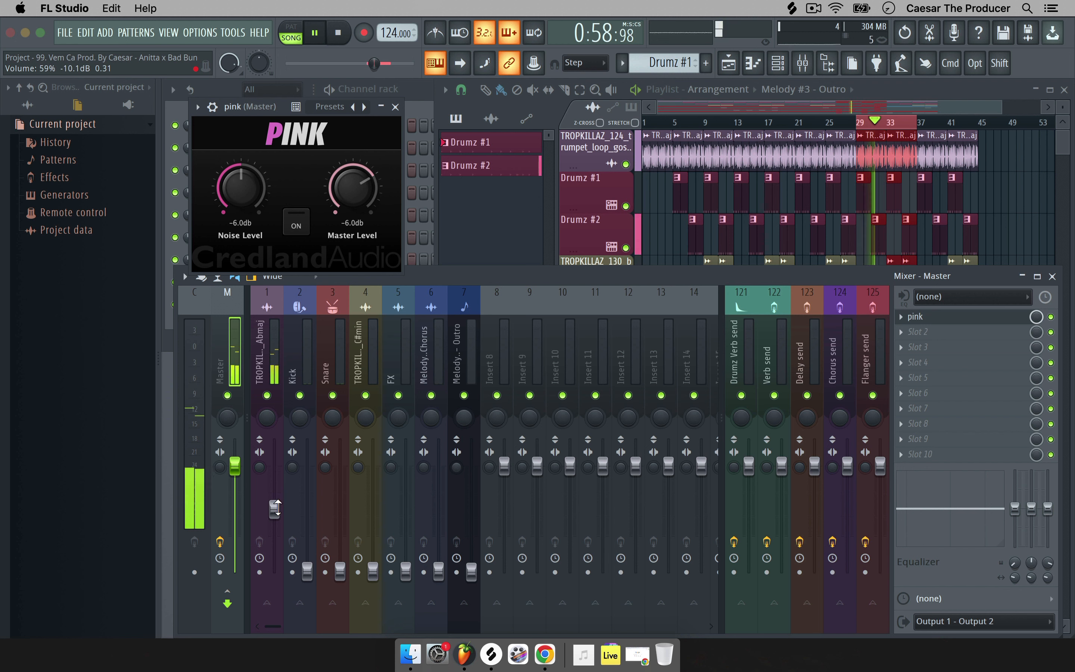
pyautogui.click(275, 508)
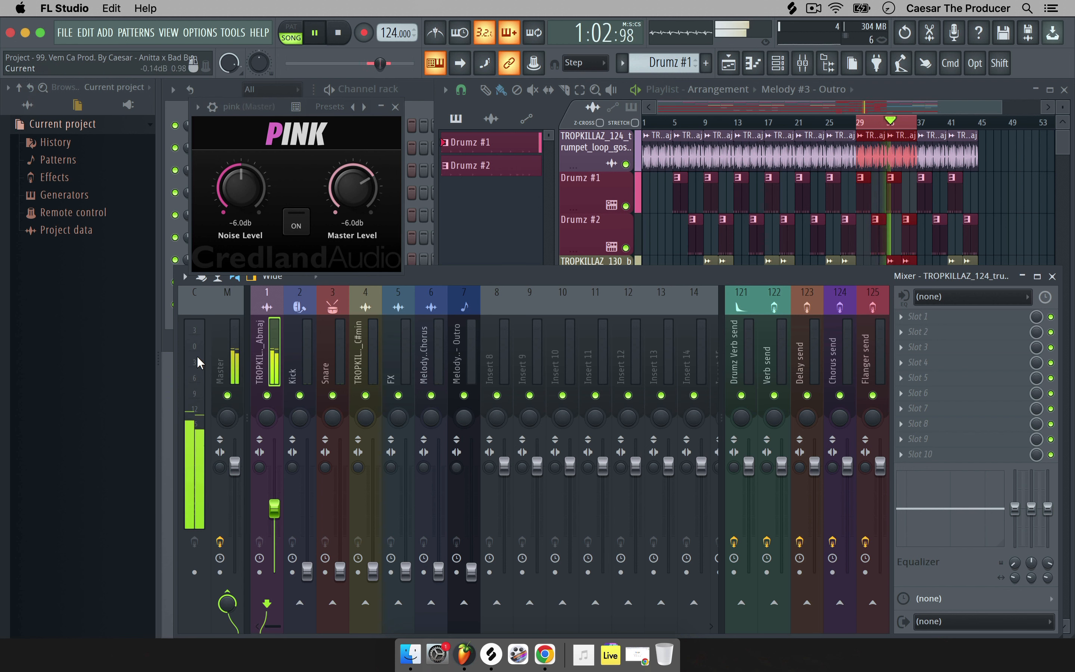
pyautogui.moveTo(273, 493); pyautogui.dragTo(272, 491)
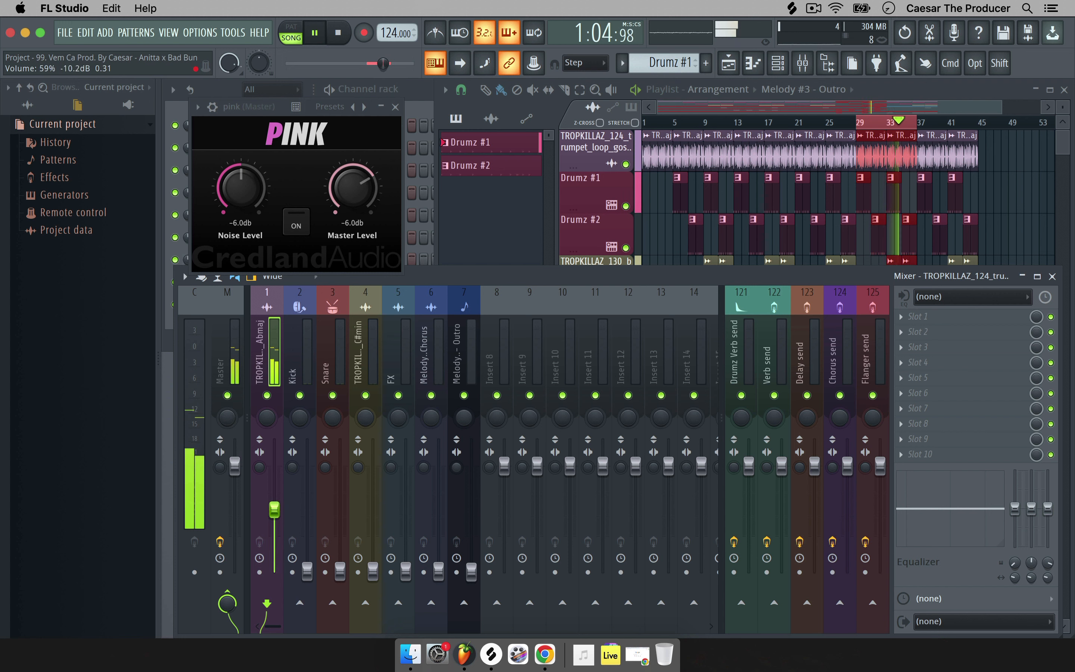
pyautogui.click(267, 394)
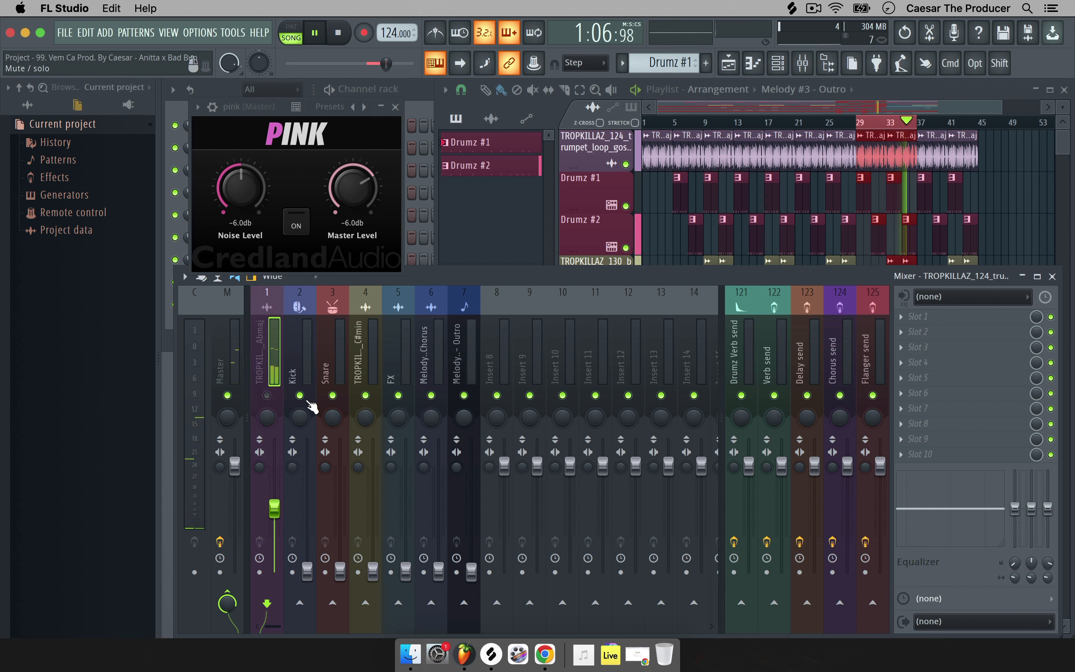
# - Raise the Kick fader to about -12.8 dB against the pink noise, check it without the noise, and mute the Kick
pyautogui.click(300, 366)
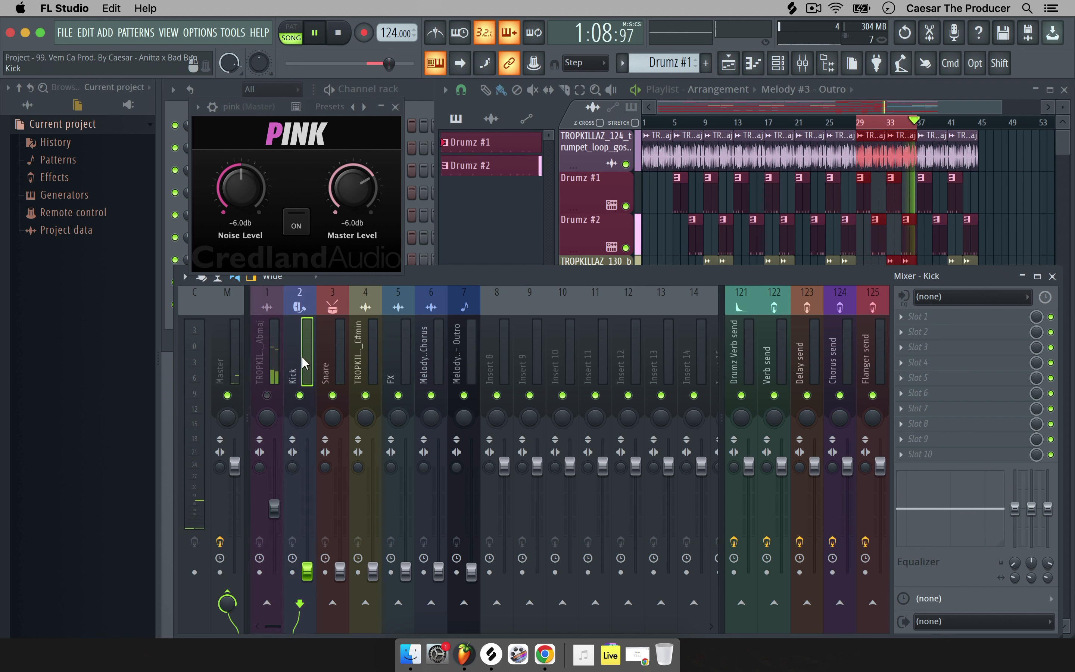
pyautogui.click(293, 220)
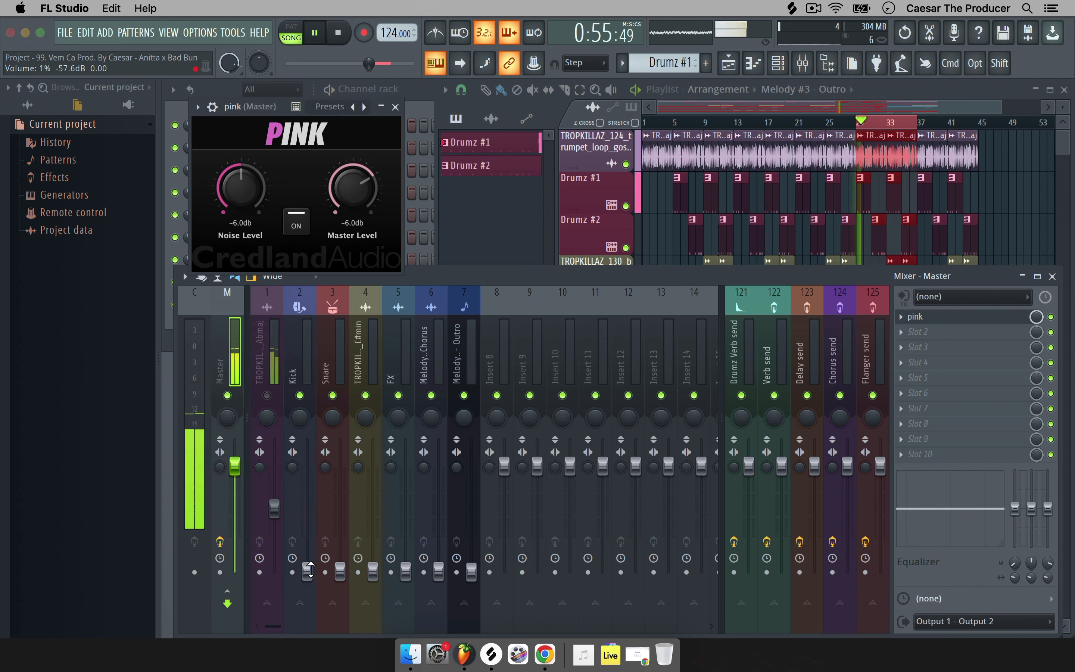
pyautogui.moveTo(306, 571); pyautogui.dragTo(307, 518)
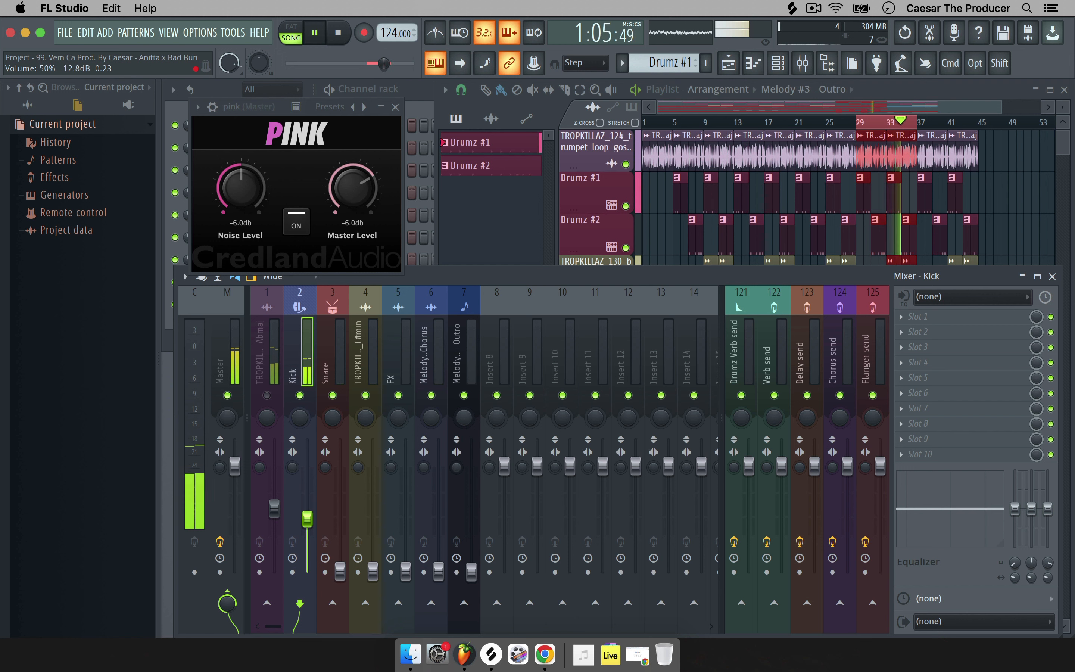
pyautogui.click(284, 231)
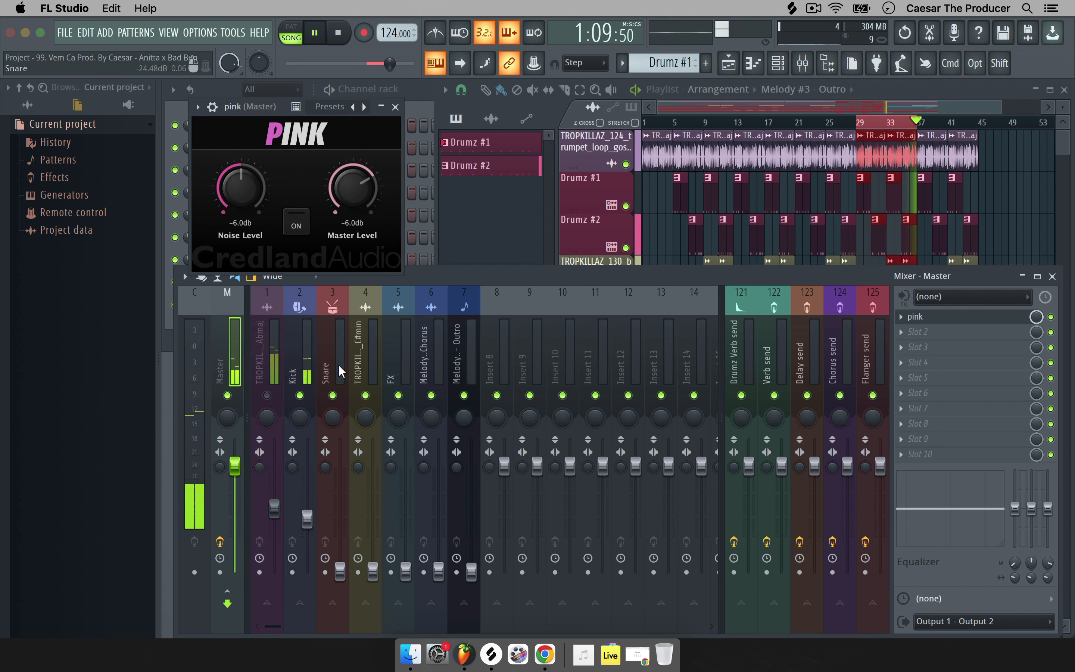
pyautogui.click(299, 395)
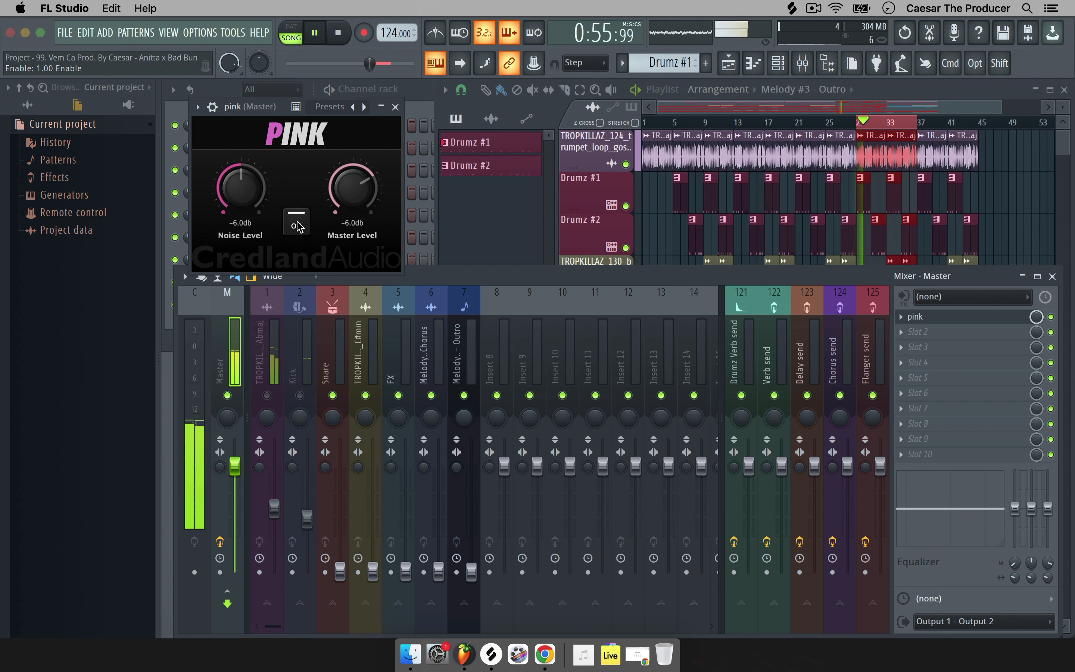
# - Against the pink noise, raise the Snare fader level with the Kick's and the track 4 beatbox loop's fader slightly above track 1's
pyautogui.moveTo(339, 571); pyautogui.dragTo(340, 520)
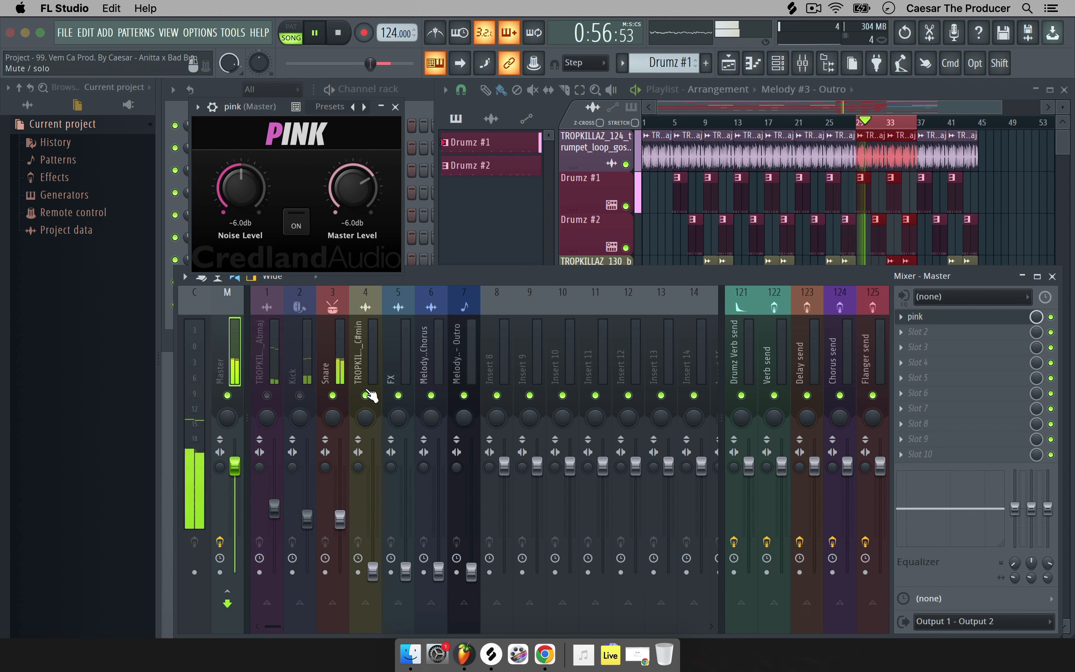
pyautogui.click(368, 353)
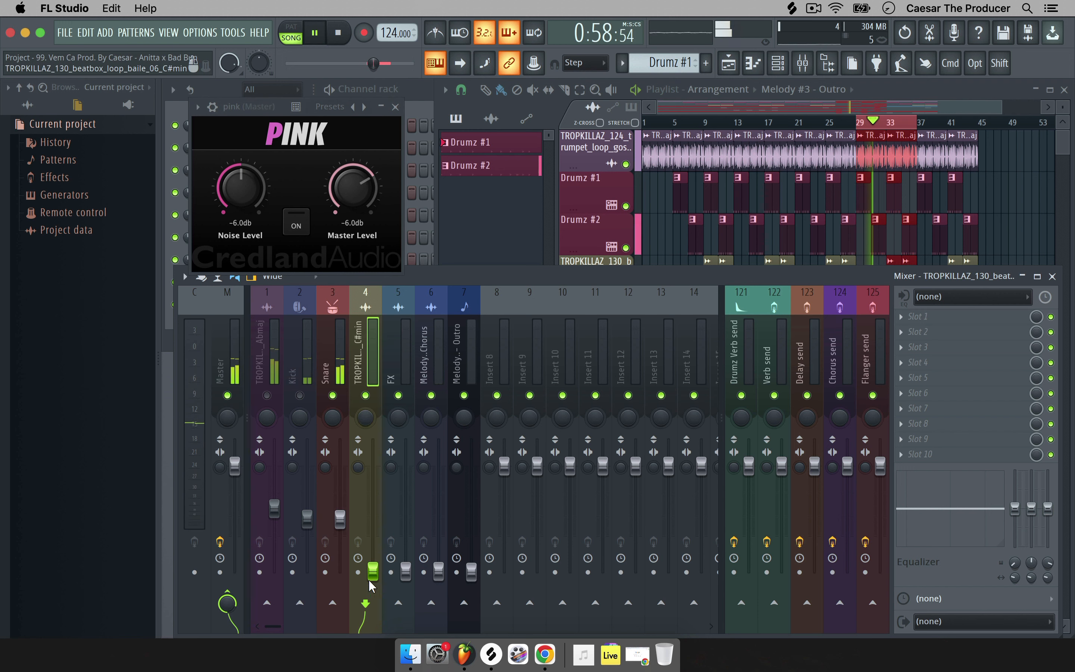
pyautogui.click(297, 222)
pyautogui.moveTo(372, 570); pyautogui.dragTo(373, 496)
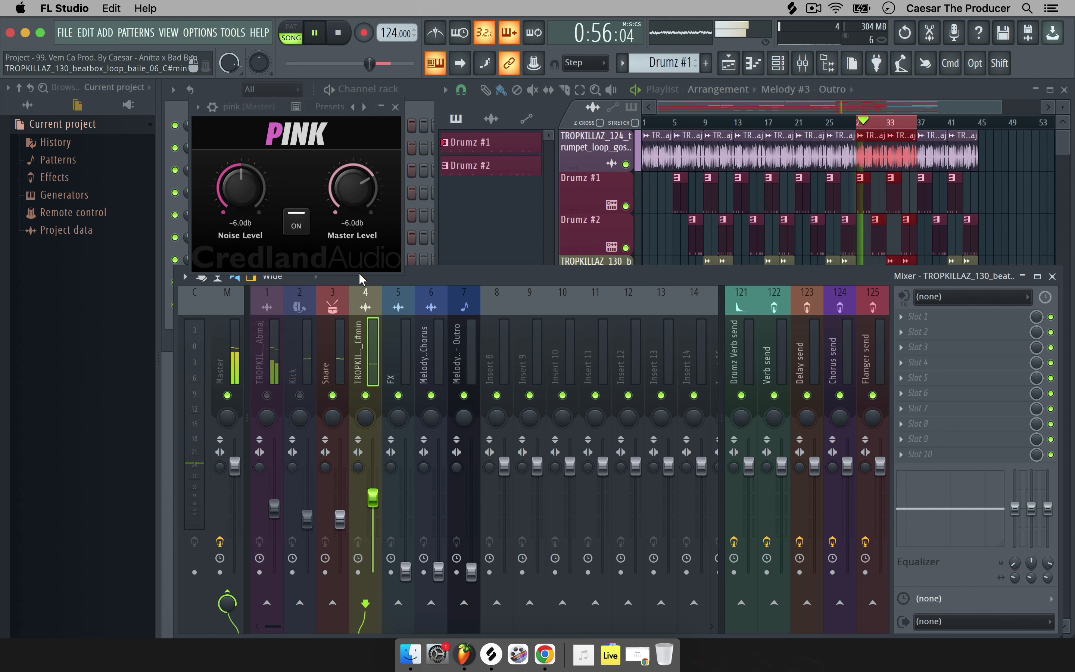
pyautogui.click(298, 221)
# - Mute the track 4 beatbox loop and the Snare, leaving the FX track selected
pyautogui.click(399, 382)
pyautogui.click(365, 395)
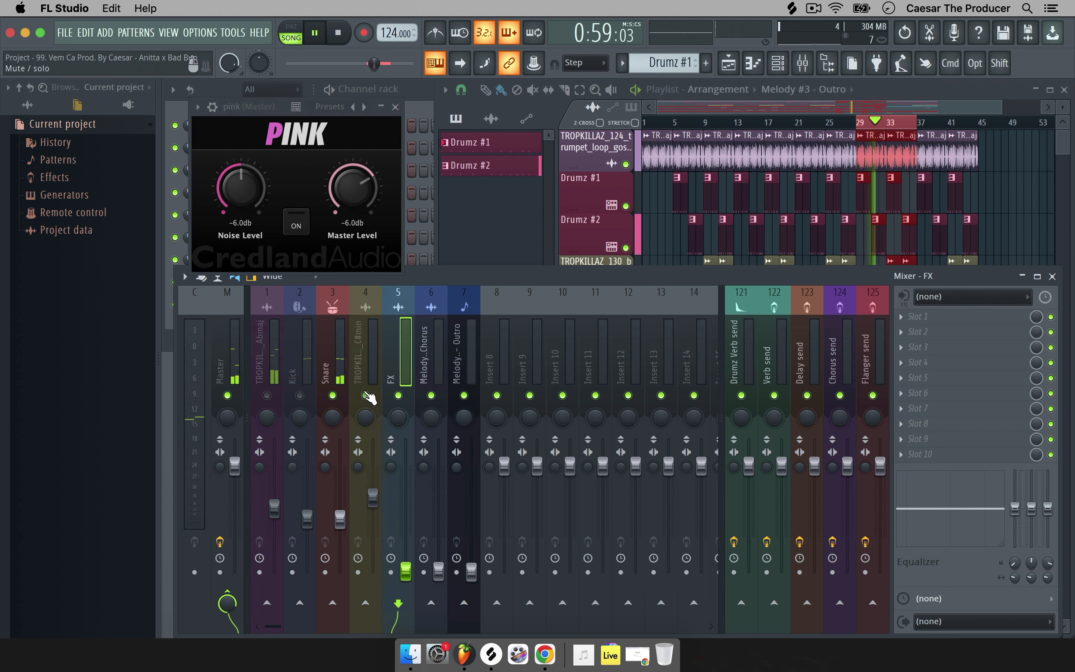
pyautogui.click(332, 395)
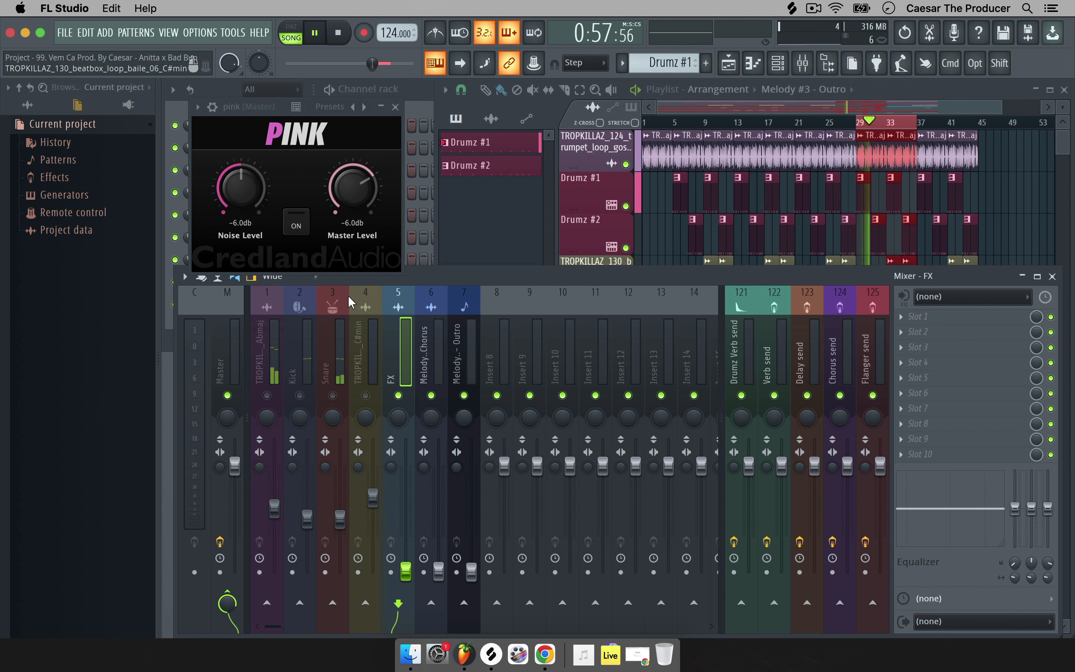
# - Adjust the FX fader to about -9.8 dB against the pink noise, switch the noise off, and mute the FX track
pyautogui.click(295, 223)
pyautogui.moveTo(406, 570); pyautogui.dragTo(405, 479)
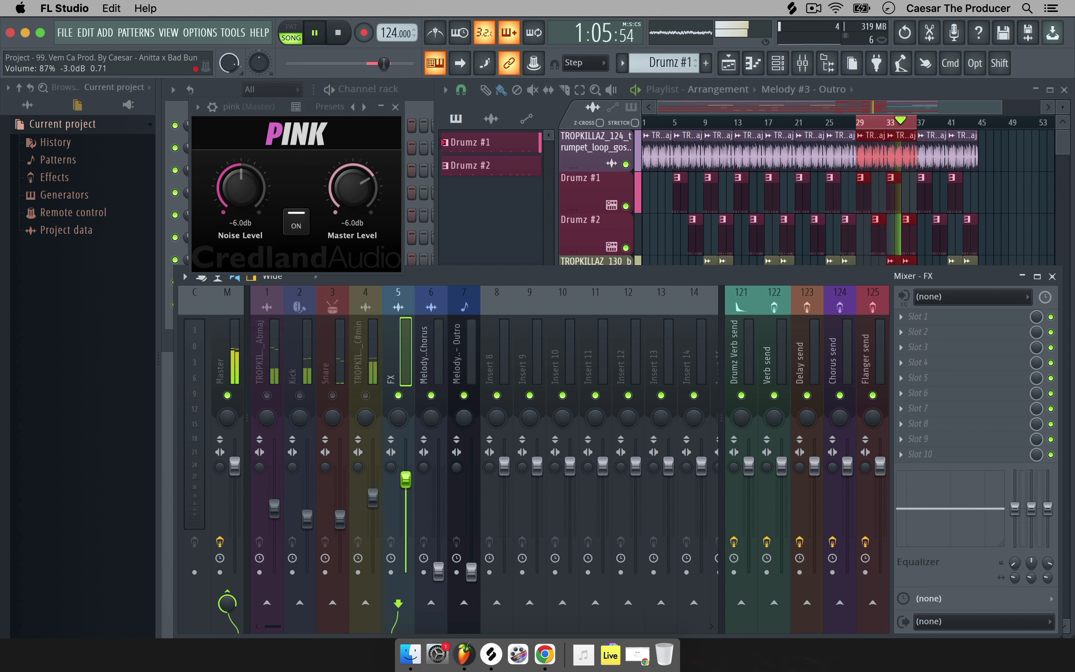
pyautogui.moveTo(406, 479); pyautogui.dragTo(405, 499)
pyautogui.moveTo(404, 498); pyautogui.dragTo(404, 497)
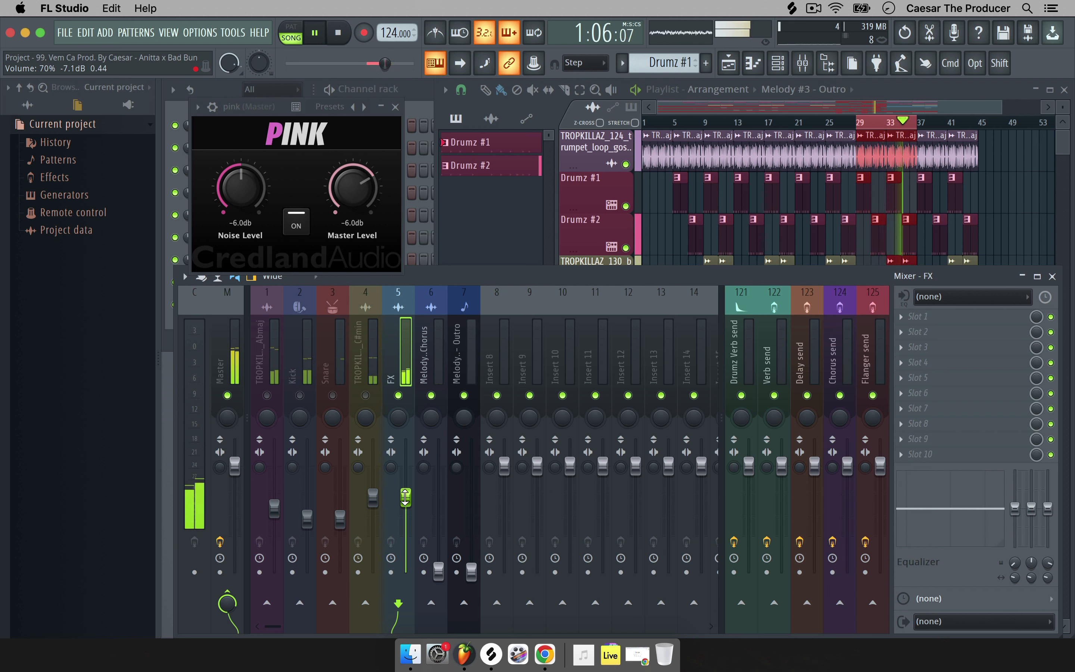
pyautogui.moveTo(405, 497); pyautogui.dragTo(406, 507)
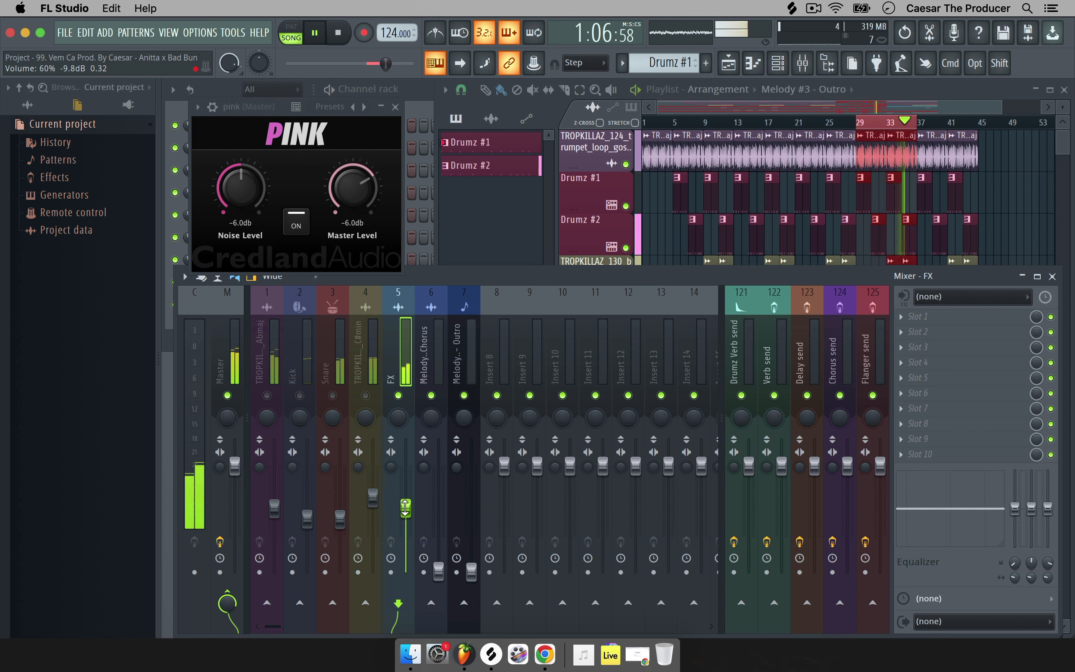
pyautogui.click(296, 227)
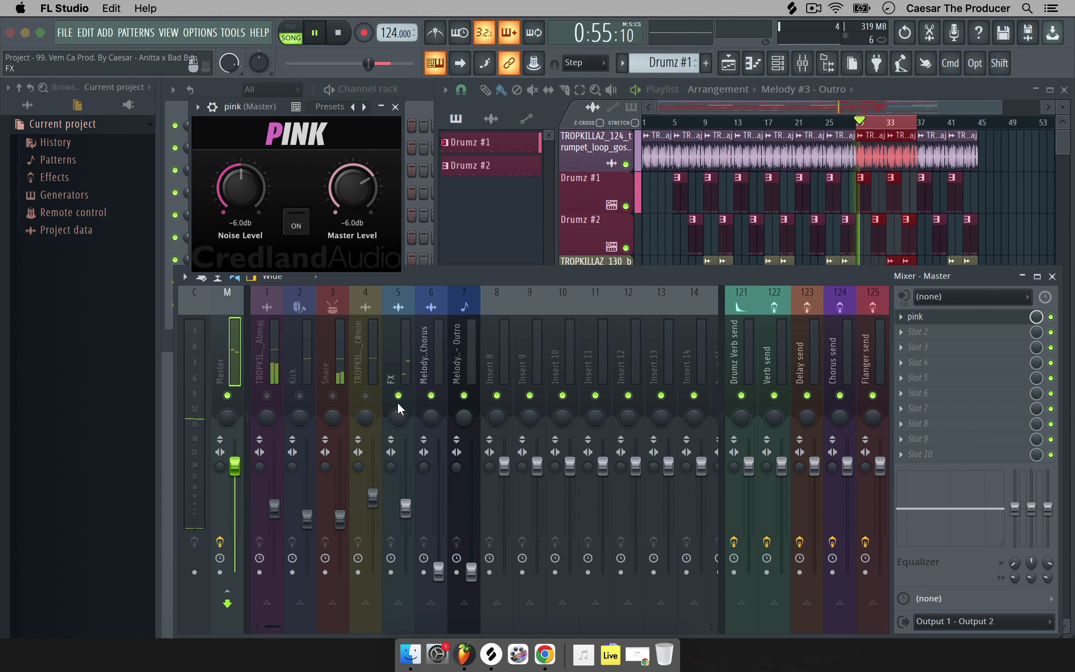
pyautogui.click(398, 395)
# - Raise the Melody #2 - Chorus fader to about -15.8 dB against the pink noise, switch the noise off, and mute the track
pyautogui.click(436, 346)
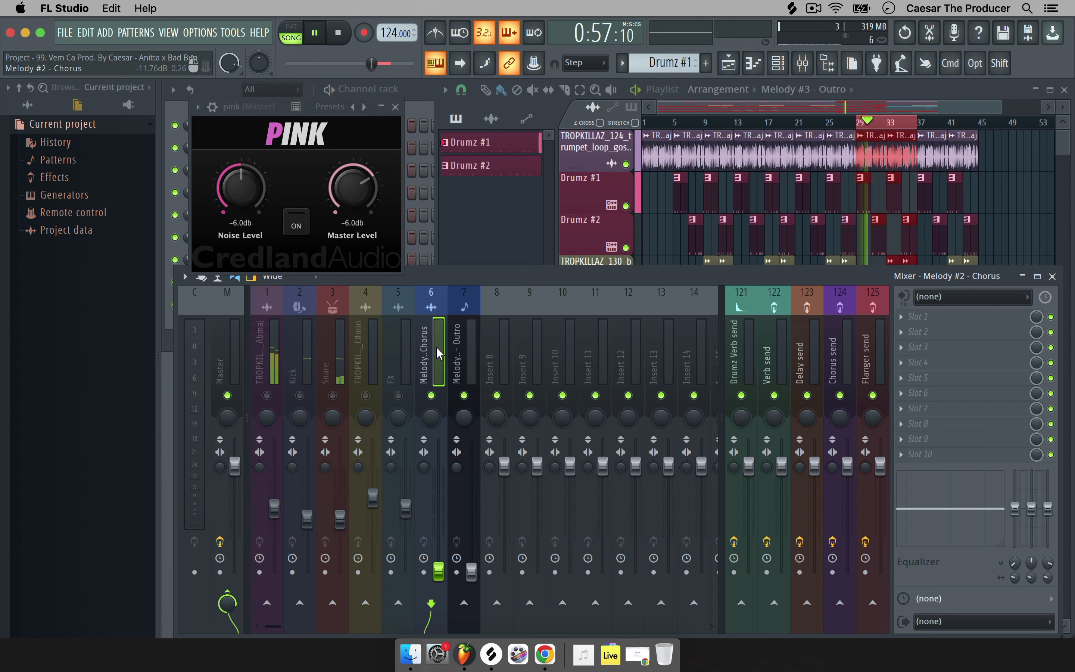
pyautogui.click(304, 229)
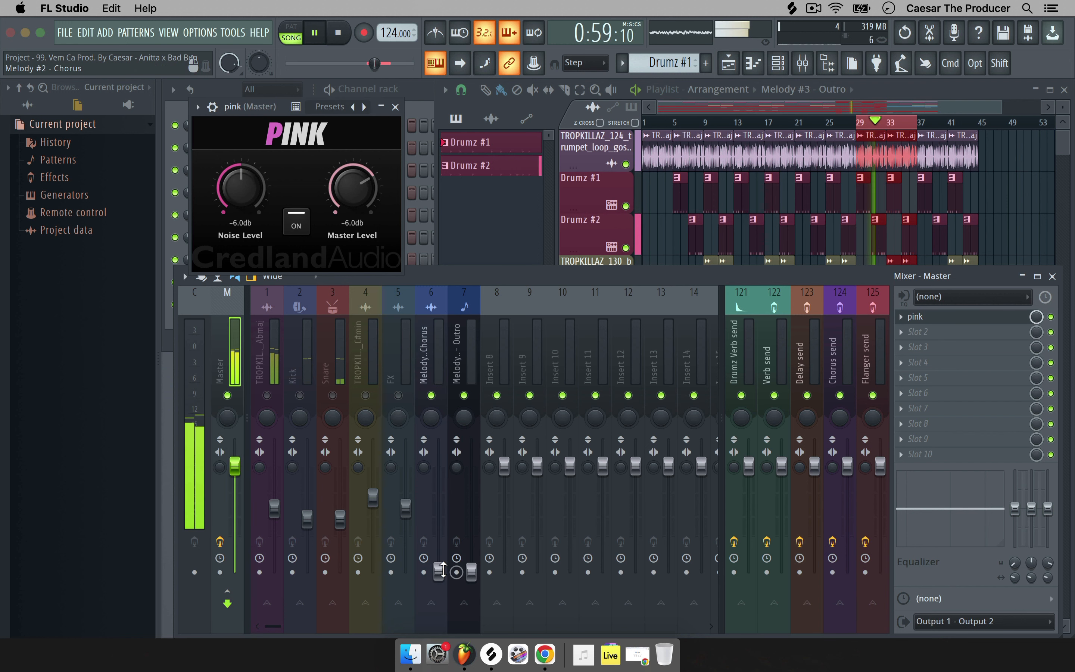
pyautogui.moveTo(438, 572); pyautogui.dragTo(438, 529)
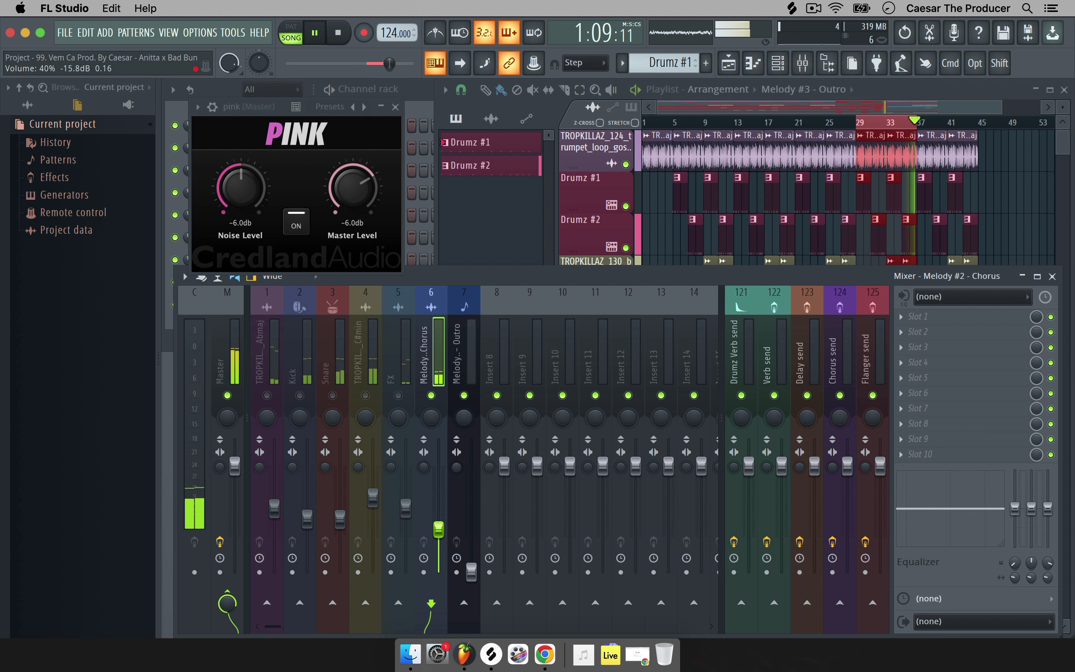
pyautogui.click(296, 231)
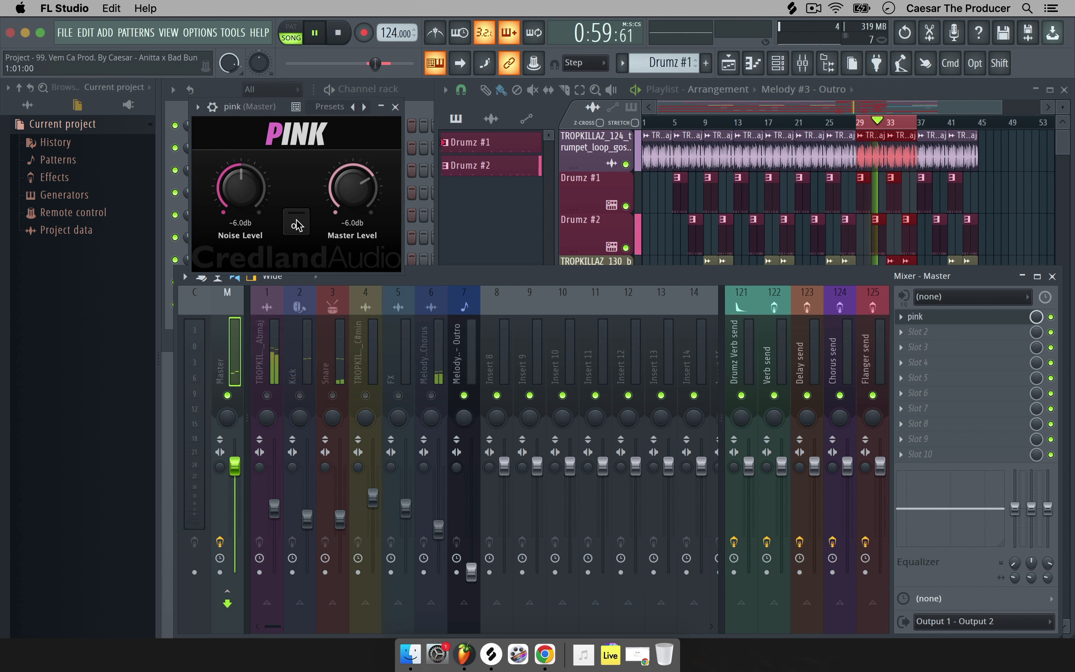
# - Raise the Melody #3 - Outro fader to about -9.9 dB against the noise, close the plugin with noise off, and mute the track
pyautogui.moveTo(471, 571); pyautogui.dragTo(471, 508)
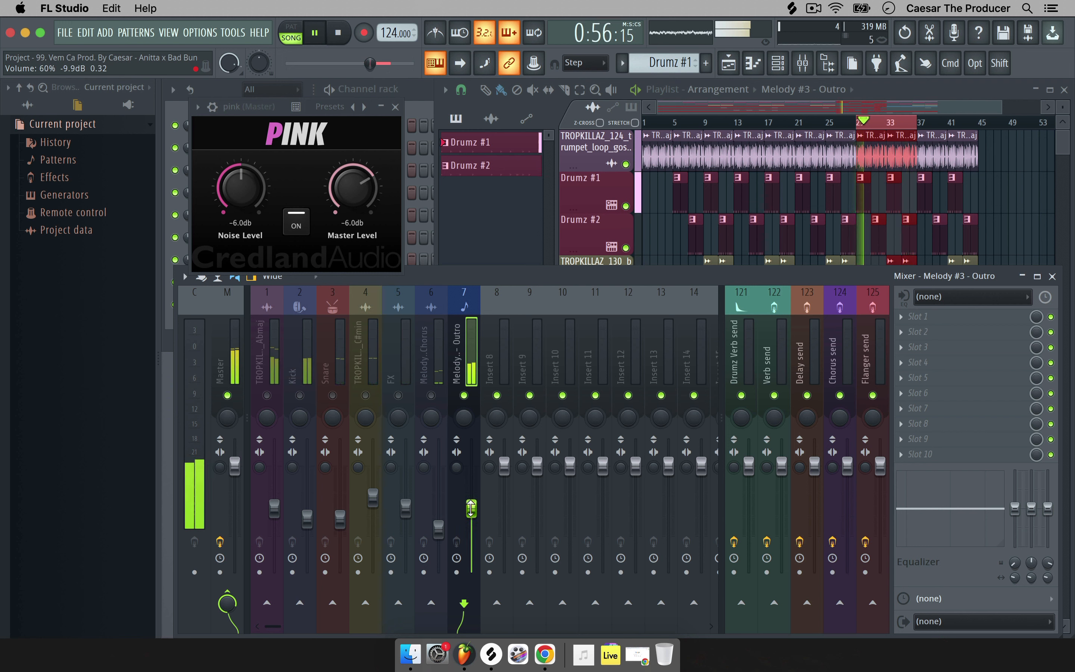
pyautogui.click(299, 224)
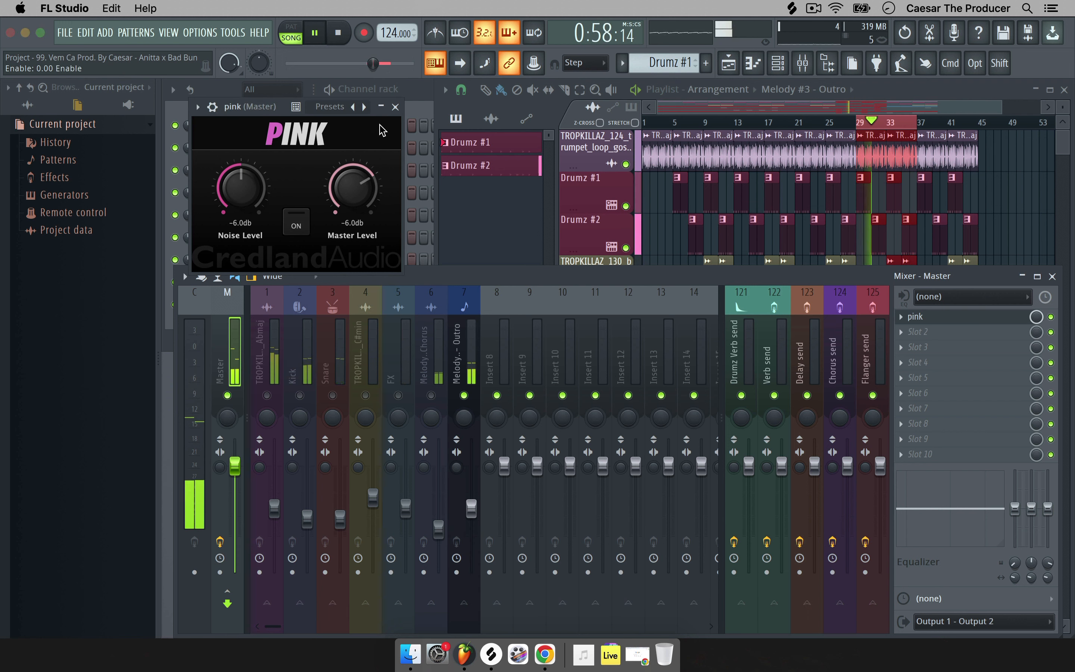
pyautogui.click(395, 107)
pyautogui.click(463, 395)
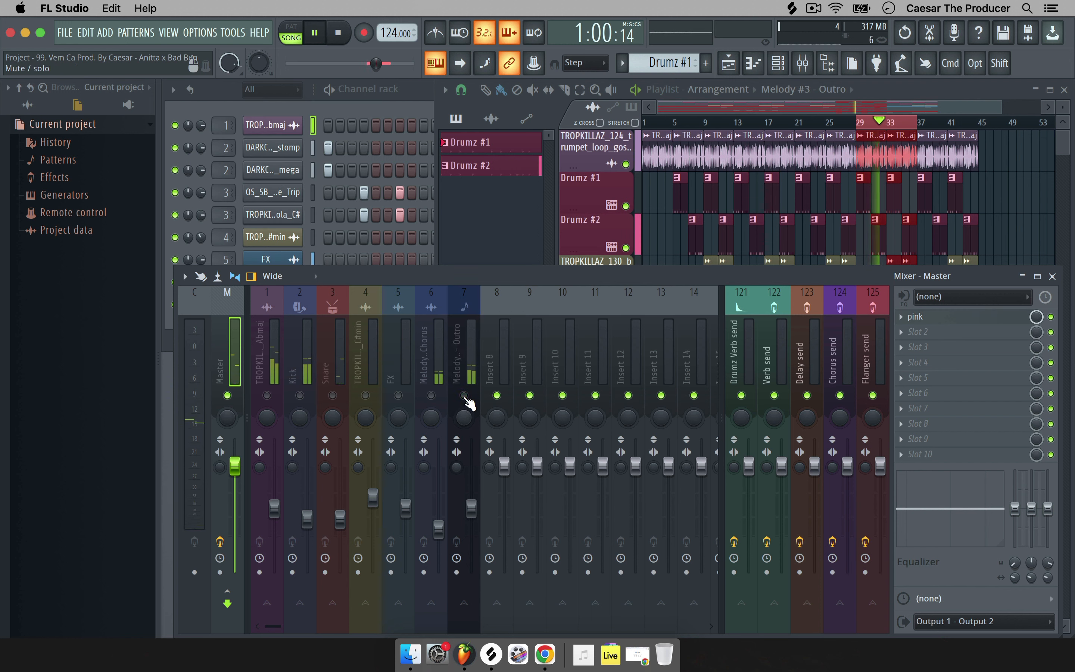
# - Stop playback and unmute all seven project tracks in the mixer, from the trumpet loop to Melody #3 - Outro
pyautogui.click(338, 33)
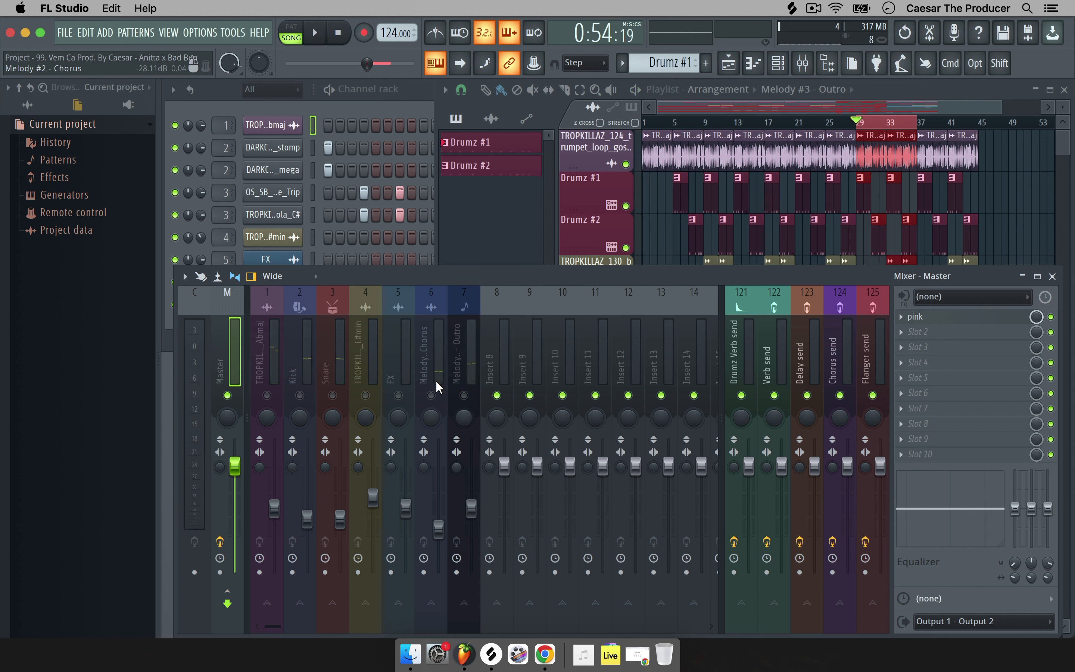
pyautogui.click(463, 395)
pyautogui.click(431, 395)
pyautogui.click(398, 395)
pyautogui.click(332, 394)
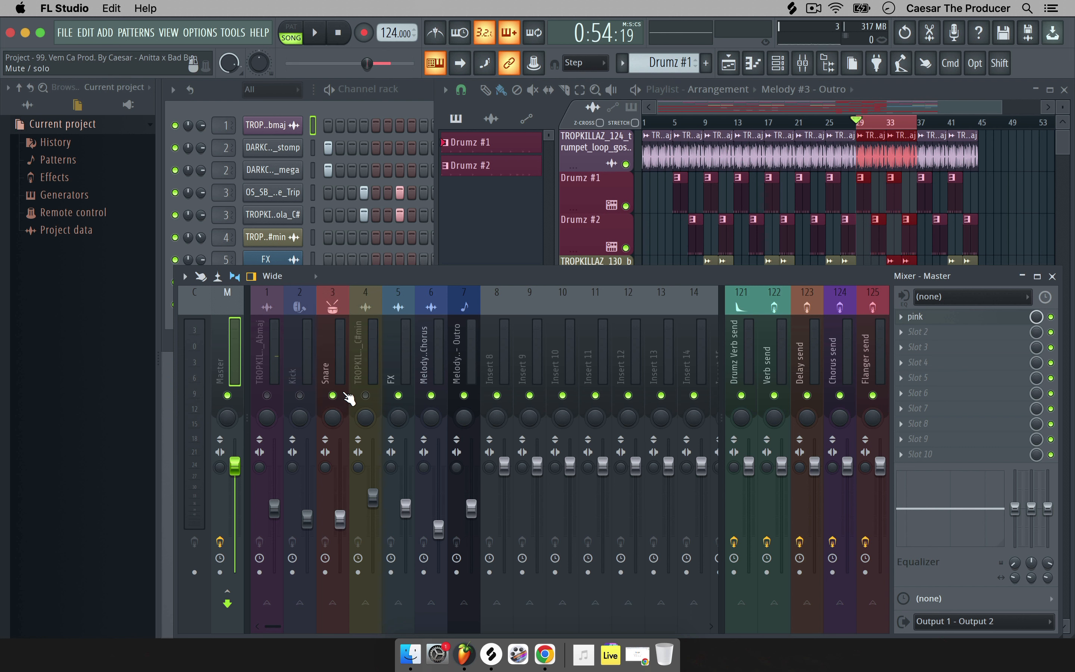
pyautogui.click(365, 395)
pyautogui.click(299, 394)
pyautogui.click(266, 395)
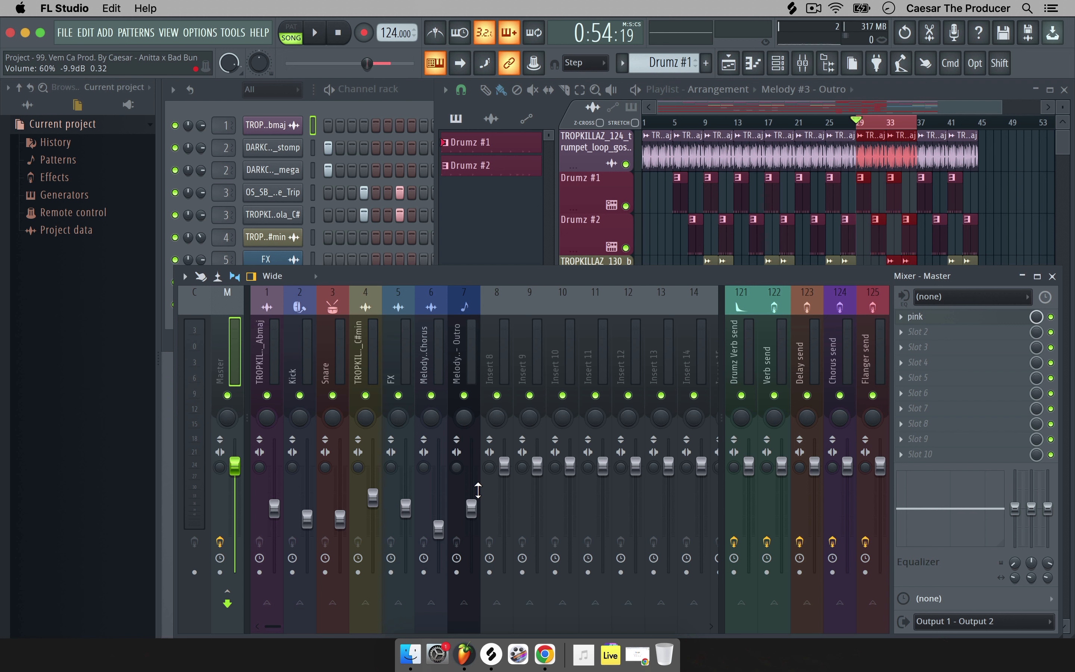
# - While playing the full mix, lower the track 4 beatbox loop fader level with FX and raise Melody #2 - Chorus to about -12.8 dB
pyautogui.press('space')
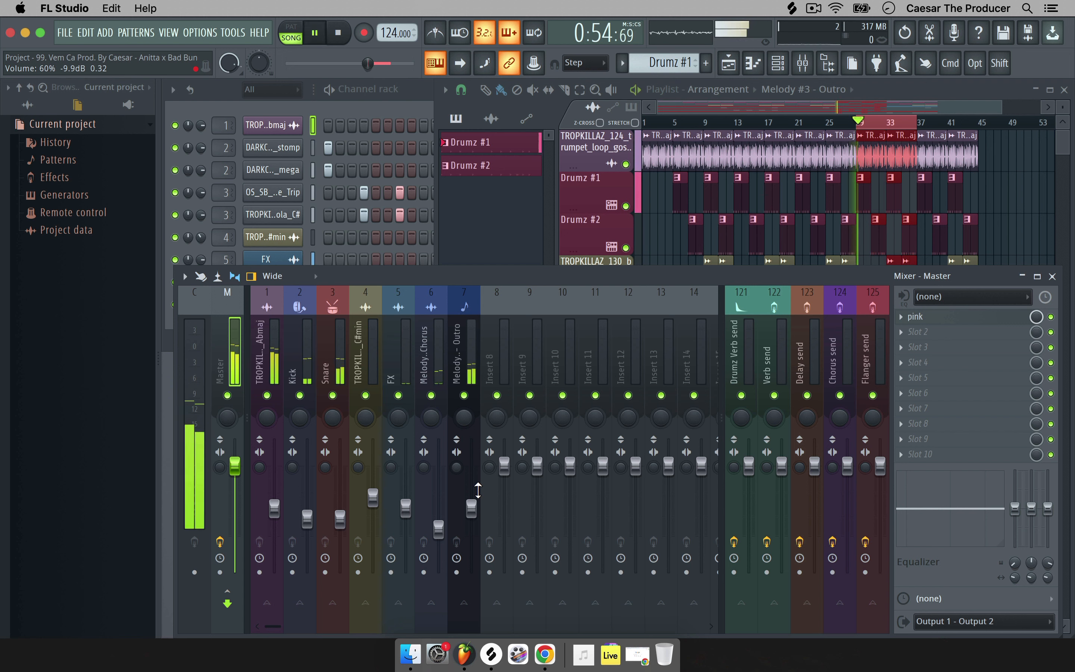
pyautogui.press('F12')
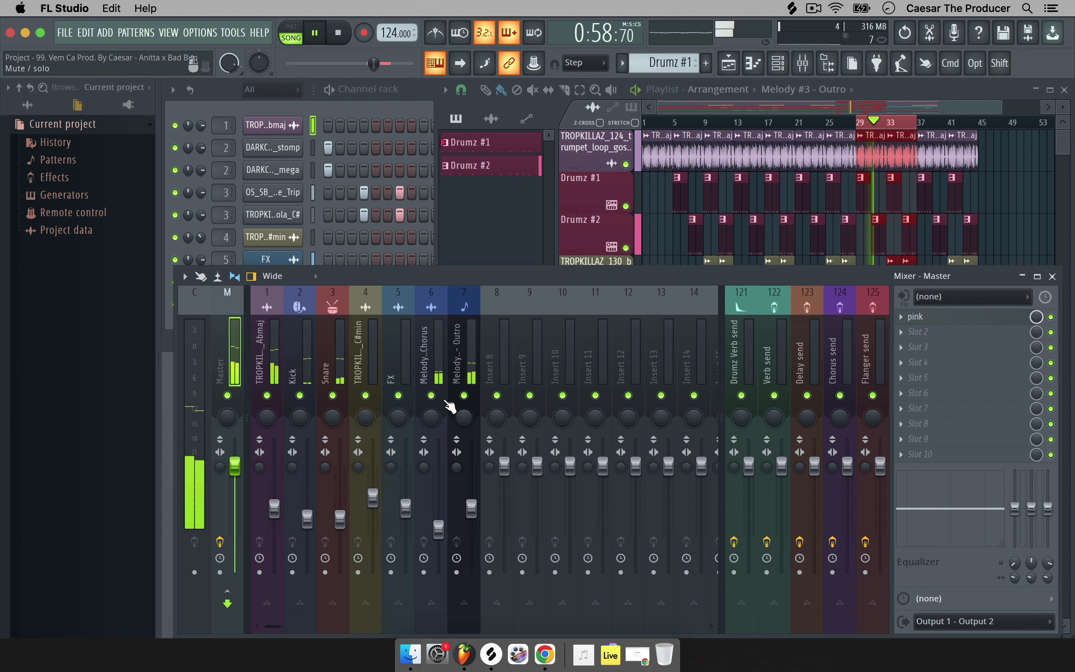
pyautogui.press('F12')
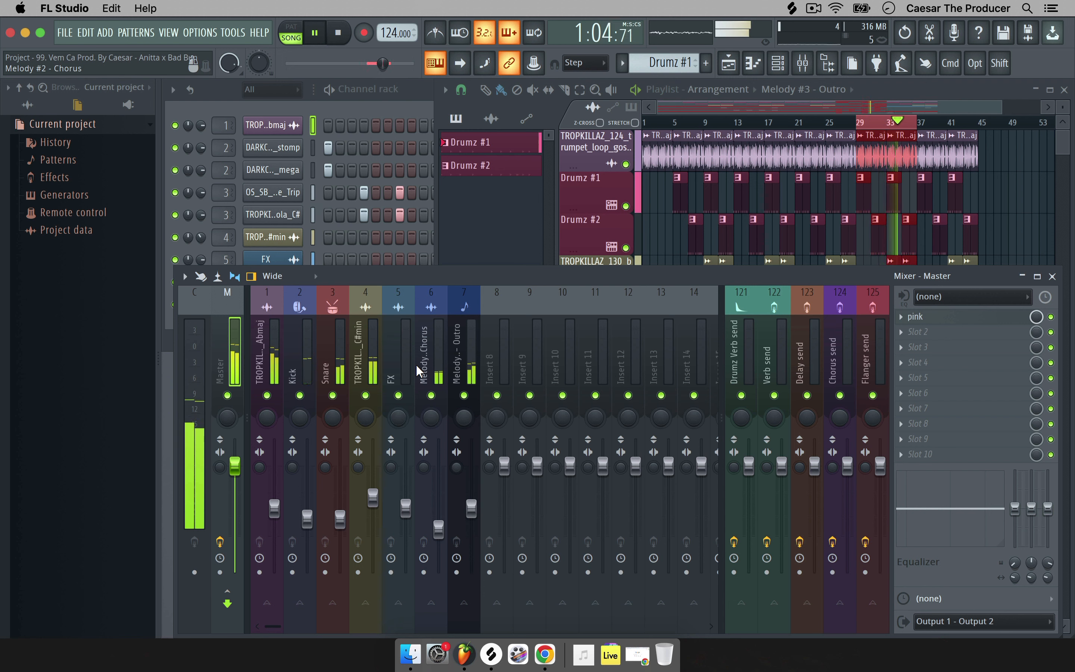
pyautogui.click(372, 499)
pyautogui.moveTo(373, 500); pyautogui.dragTo(374, 508)
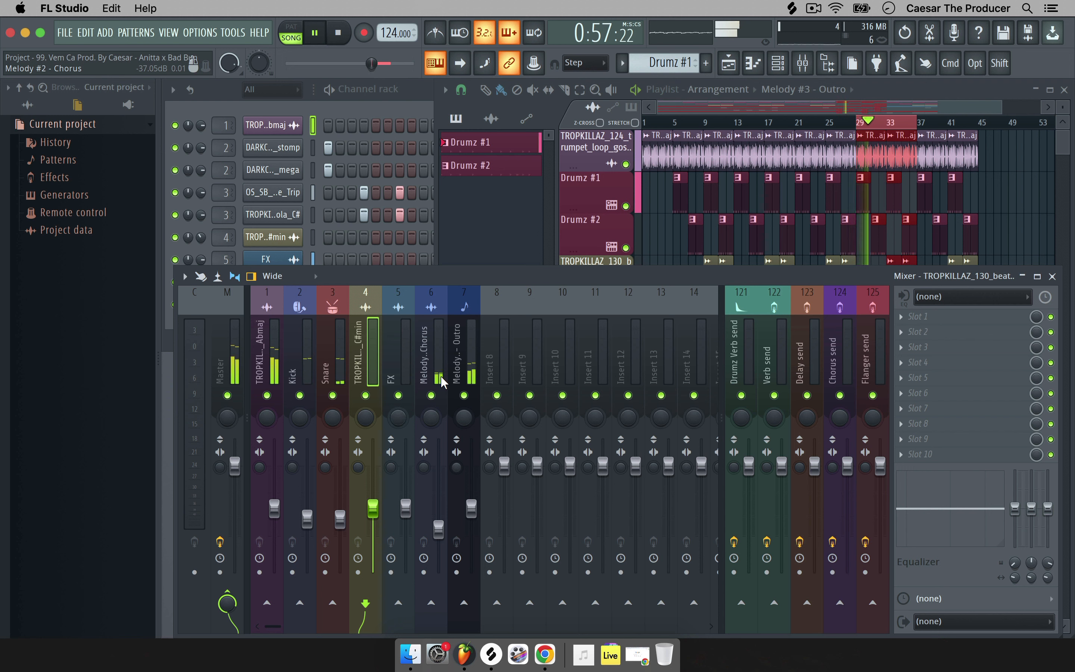
pyautogui.moveTo(439, 527); pyautogui.dragTo(439, 518)
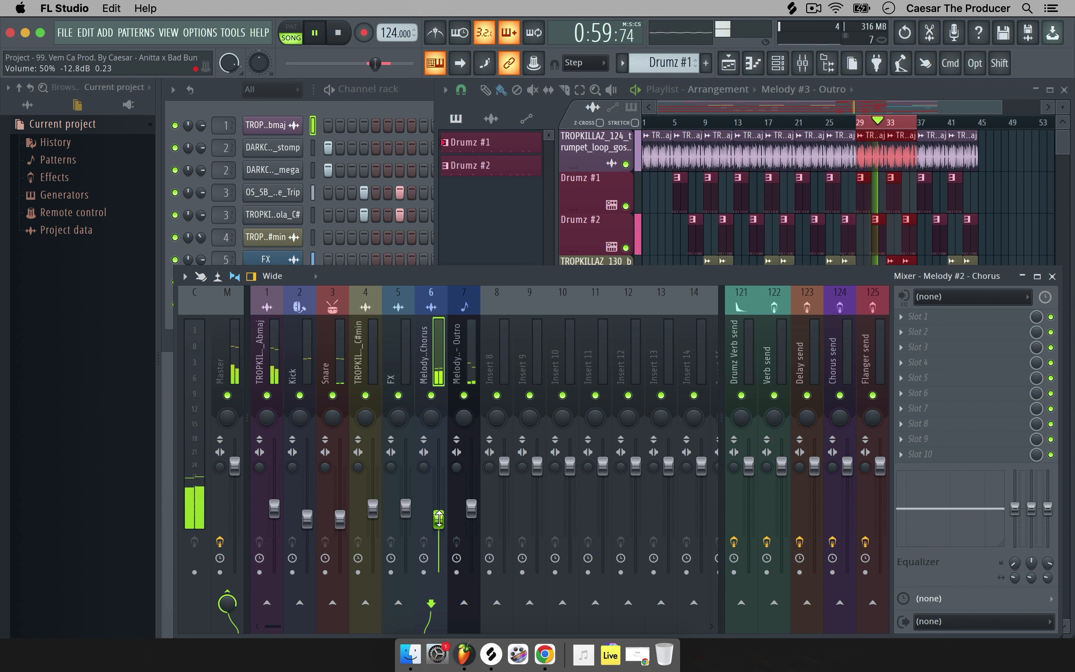
pyautogui.press('space')
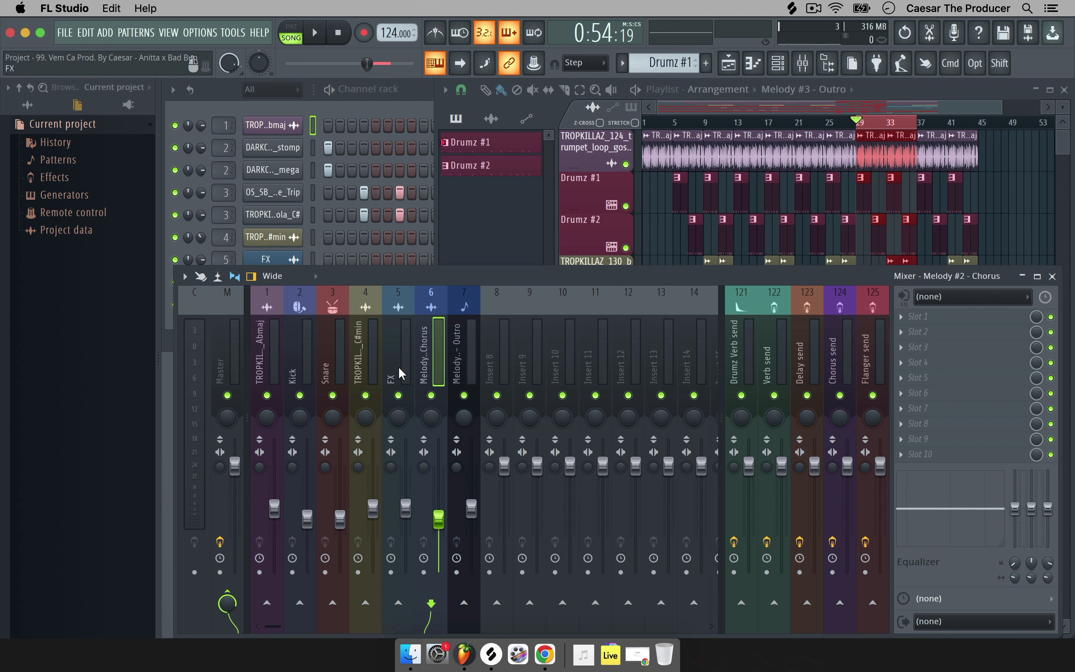
pyautogui.click(300, 366)
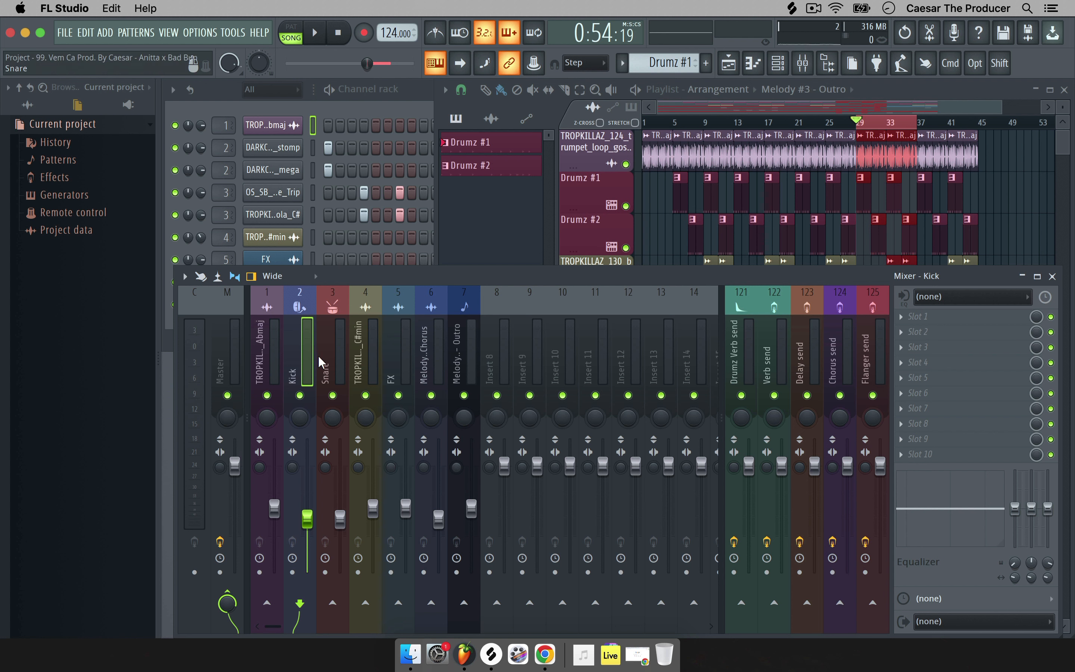
pyautogui.click(278, 343)
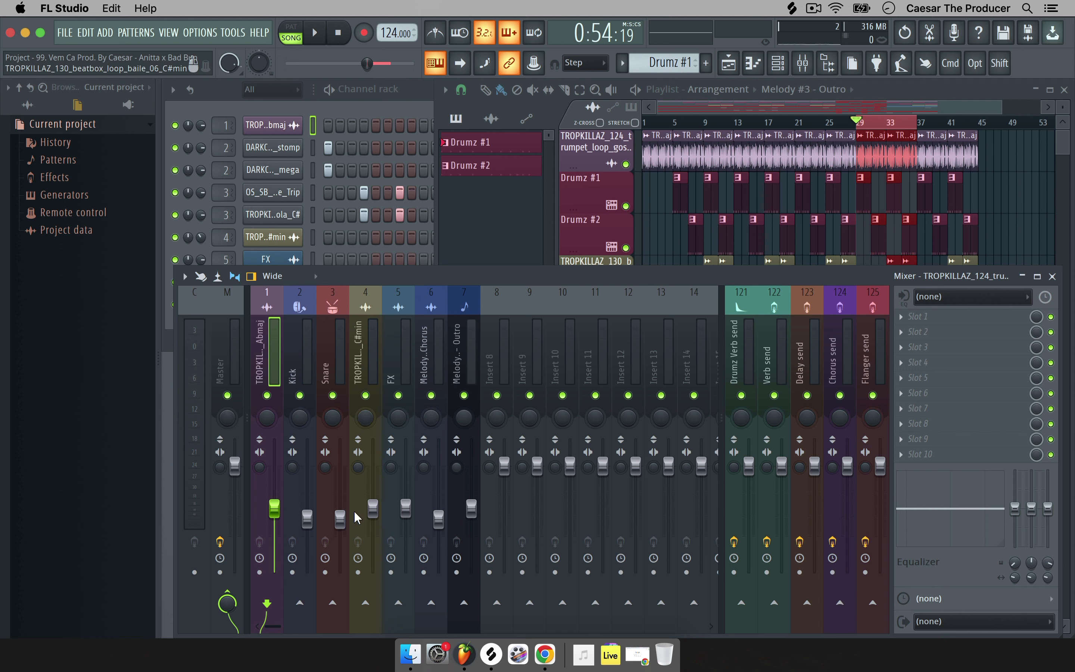
pyautogui.click(220, 344)
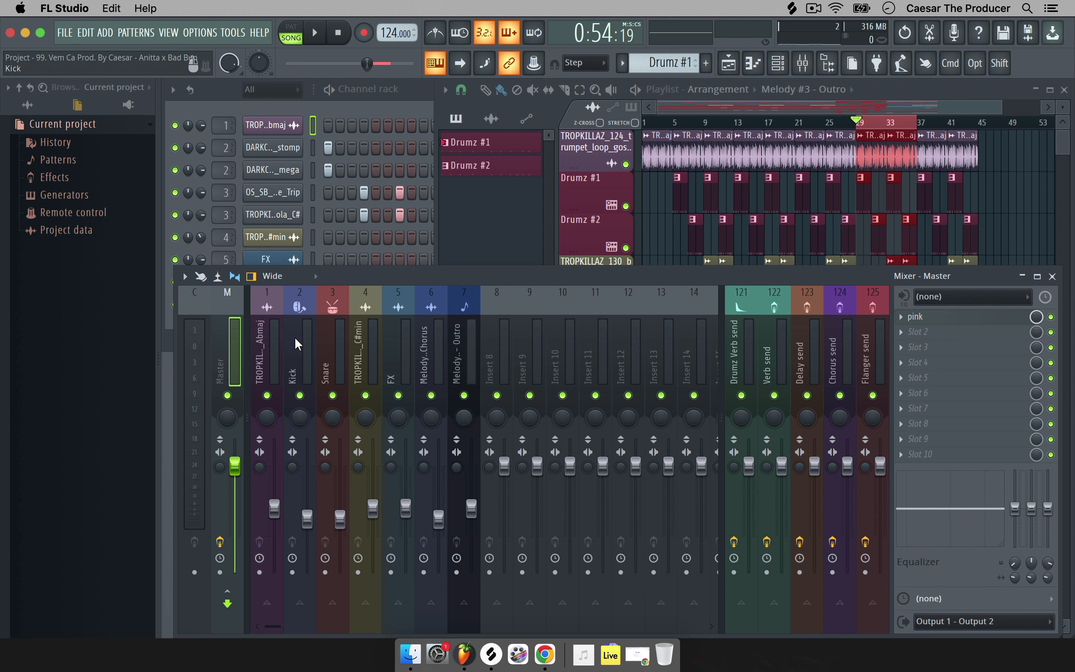
# - Play the full mix, raise the Kick fader to about -9.9 dB, and stop playback
pyautogui.press('space')
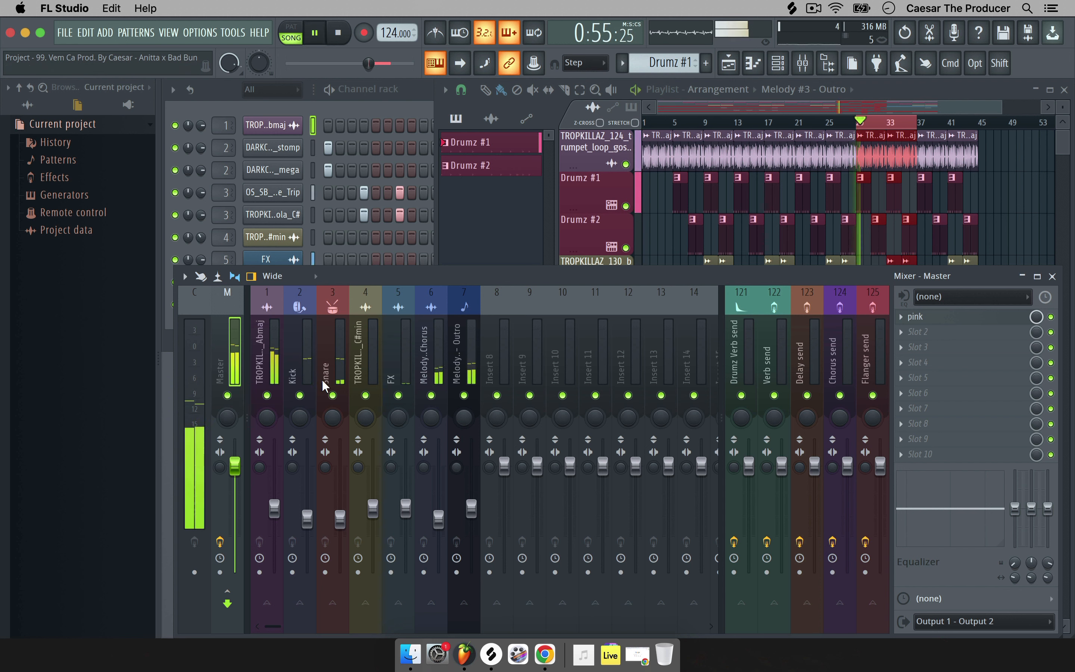
pyautogui.moveTo(306, 517); pyautogui.dragTo(307, 508)
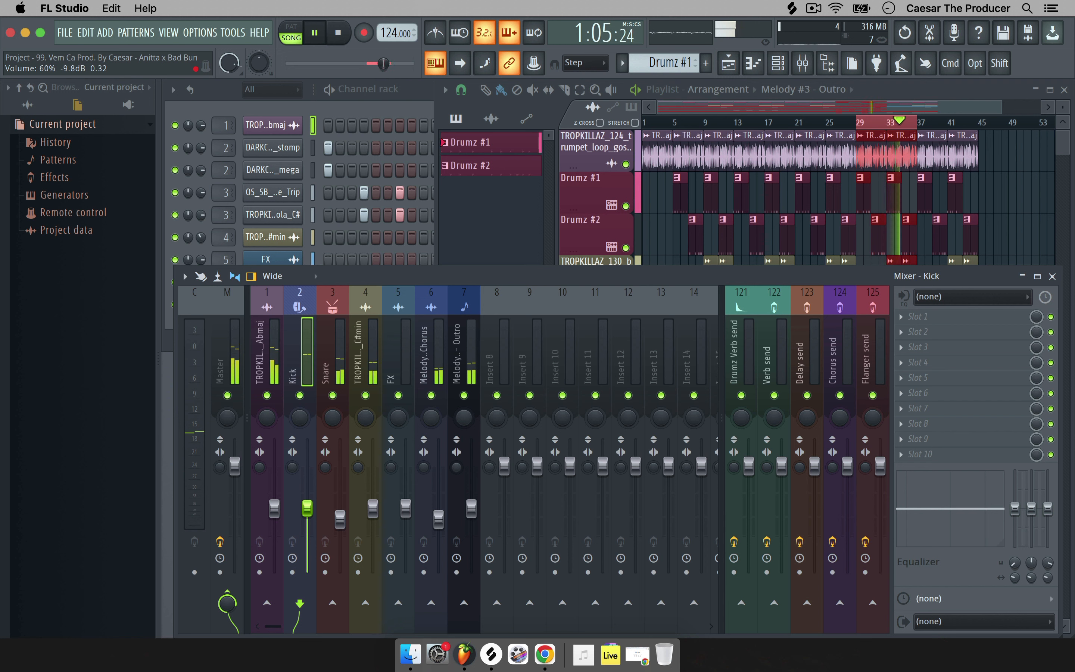
pyautogui.moveTo(307, 508); pyautogui.dragTo(306, 518)
pyautogui.moveTo(307, 519); pyautogui.dragTo(307, 508)
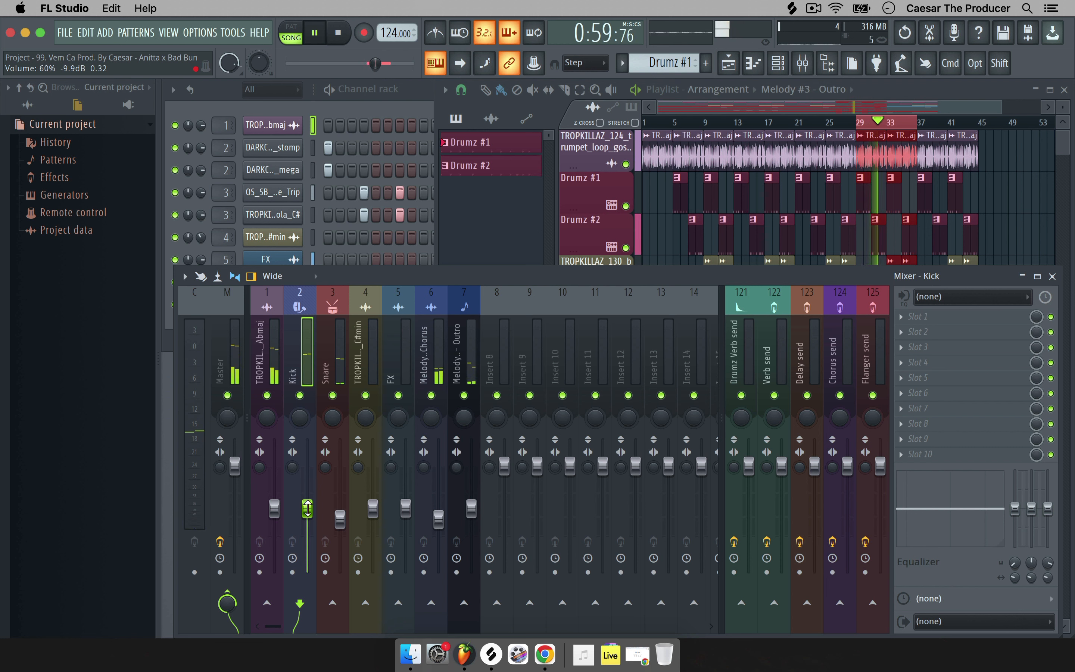
pyautogui.press('space')
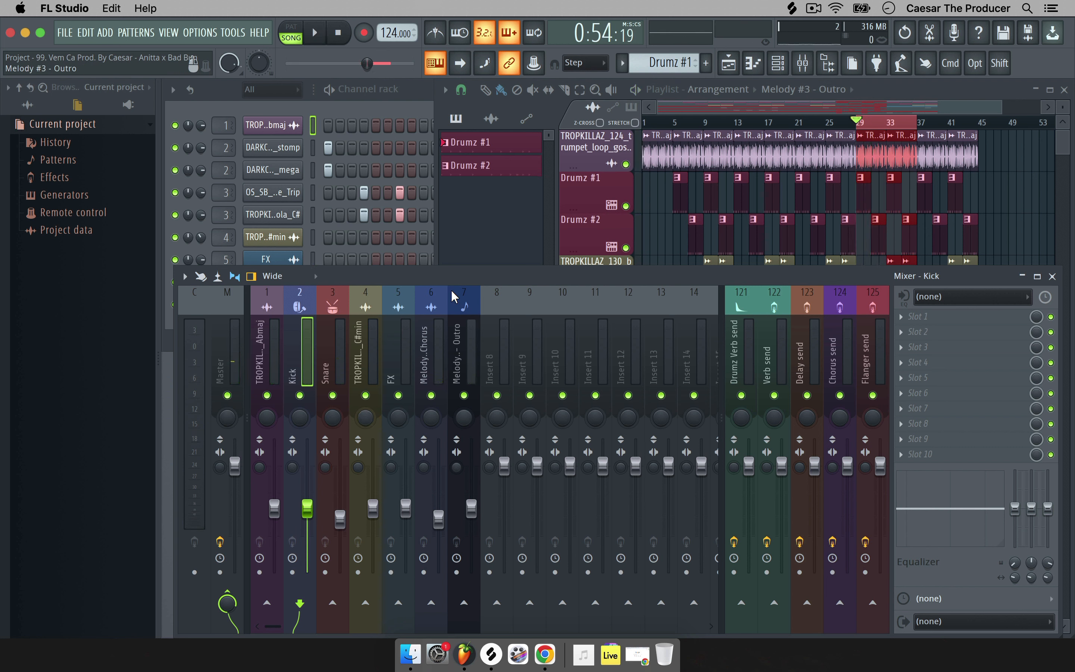
# - Clear the time selection starting at bar 29 in the playlist and return the song position to the start
pyautogui.click(491, 235)
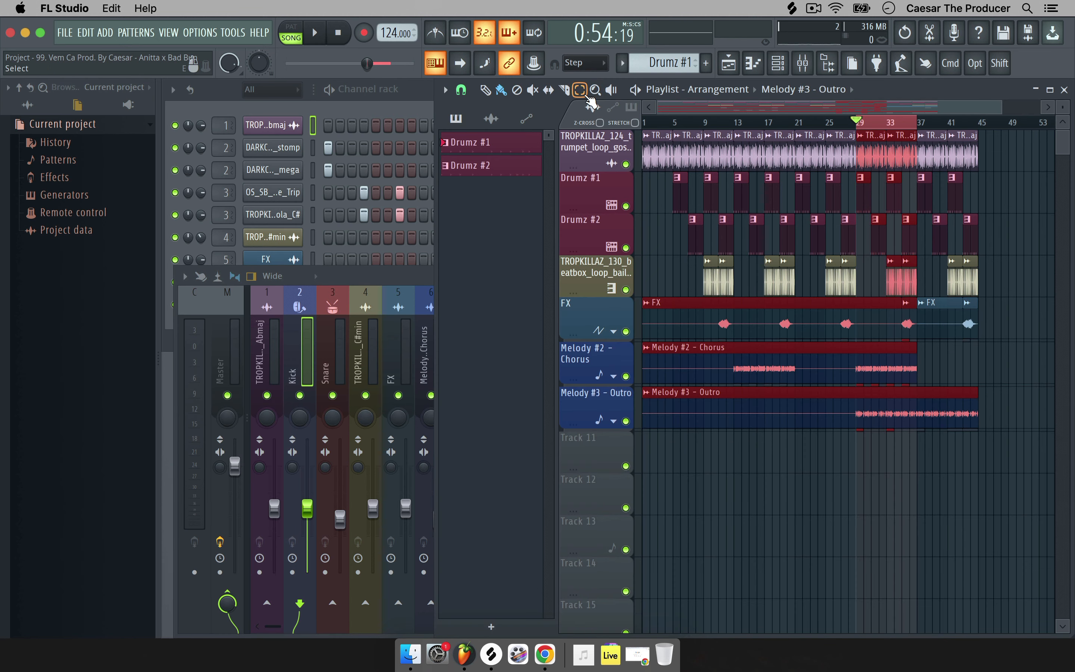
pyautogui.click(857, 121)
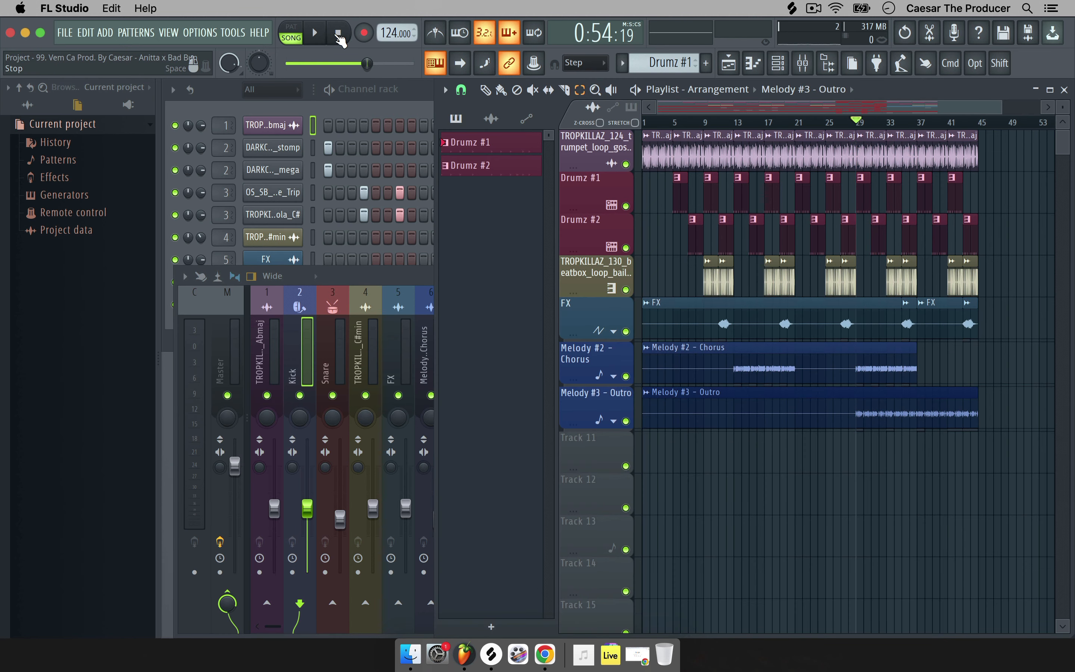
pyautogui.click(385, 281)
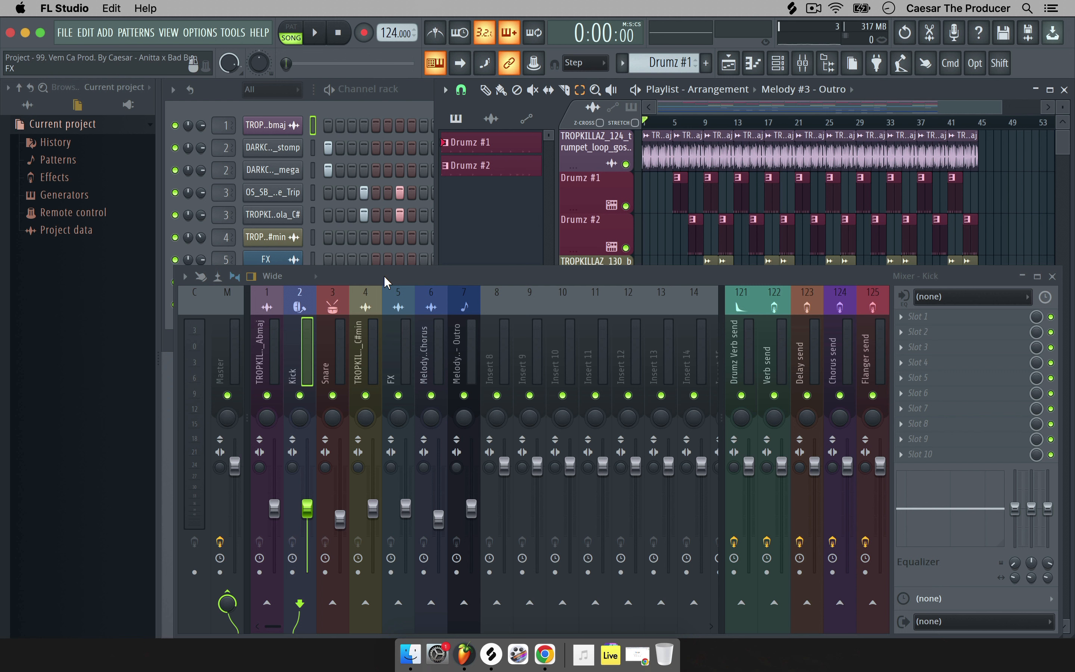
# - Save the project with the balanced fader levels and select the Melody #2 - Chorus mixer track
pyautogui.click(460, 333)
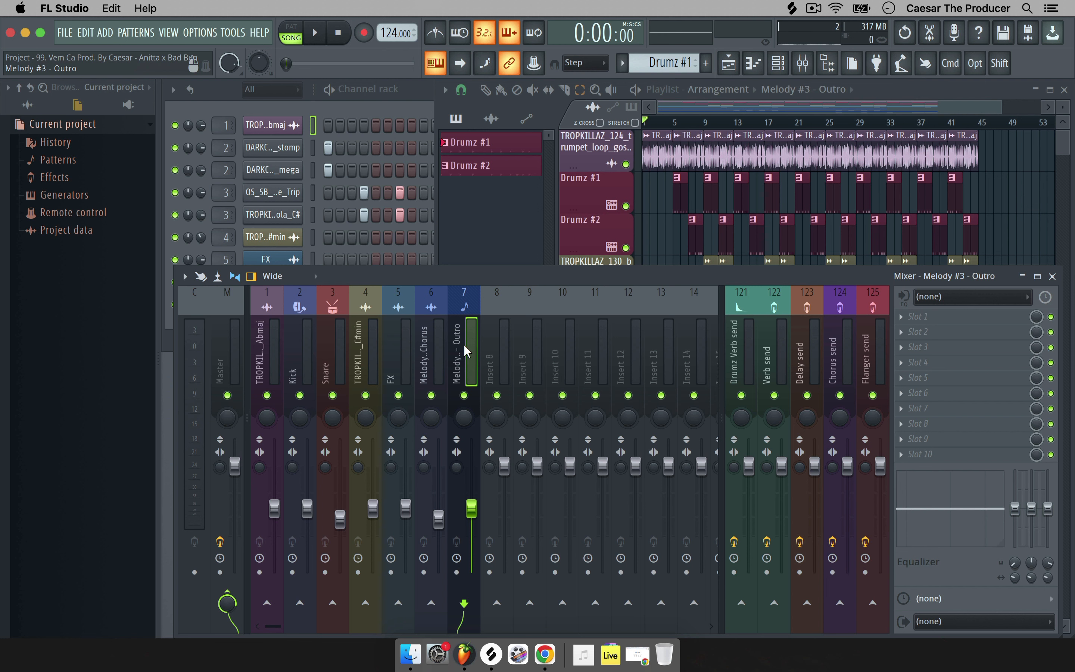
pyautogui.press('super+s')
pyautogui.click(440, 353)
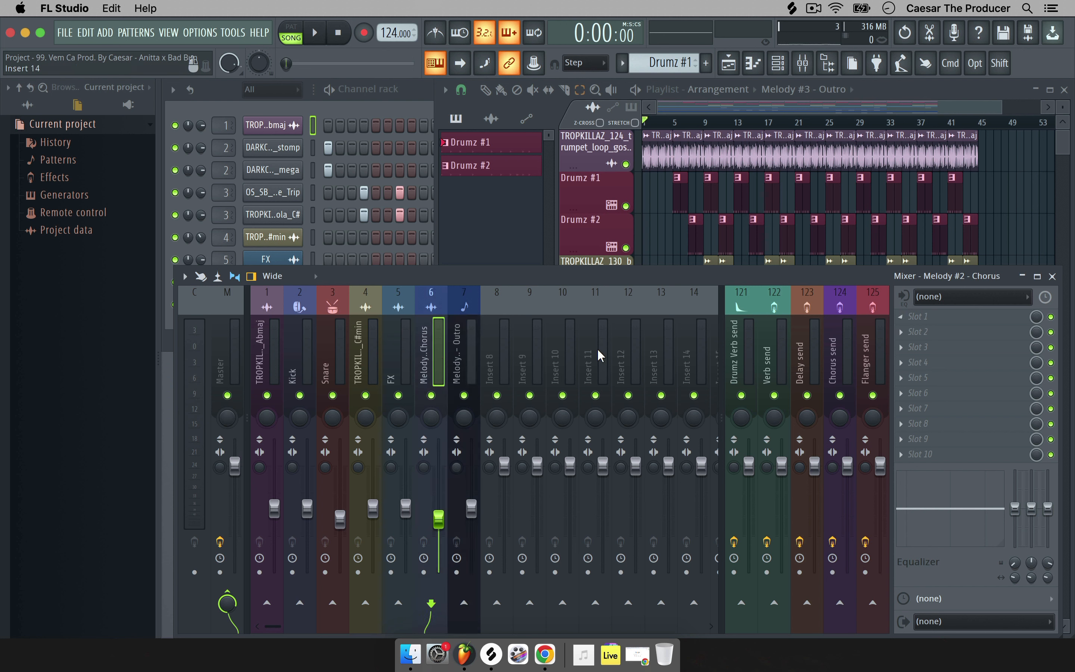